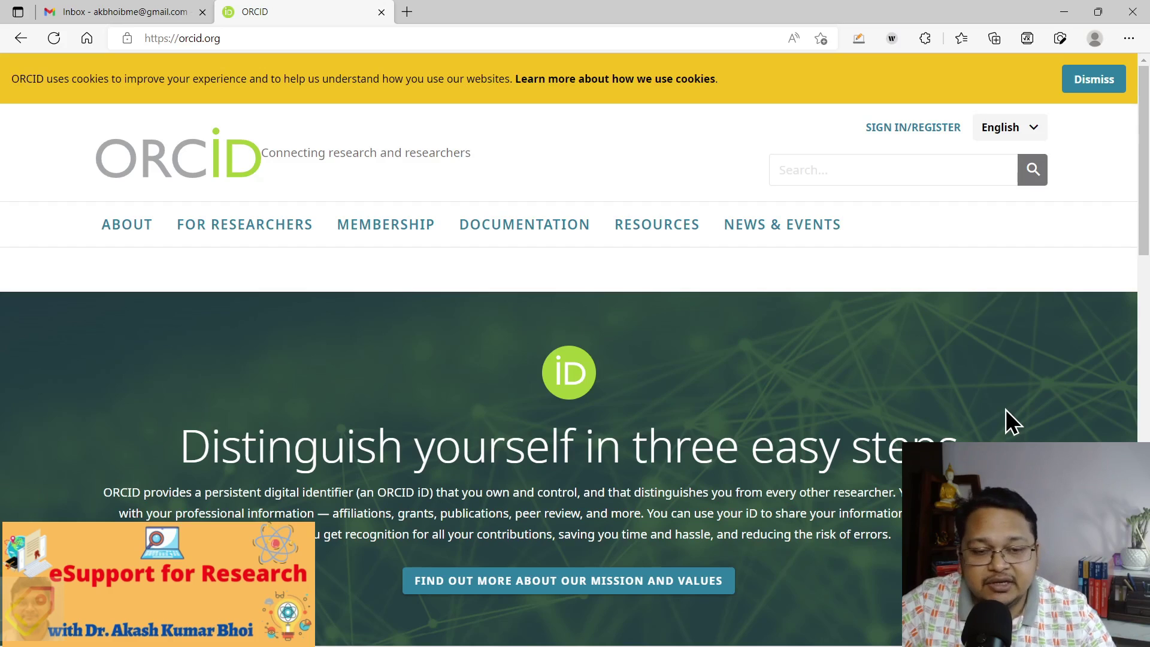
Go to the Sign in/Register page and follow its 'Register now' link for newcomers
scroll(1007, 410, "down", 5)
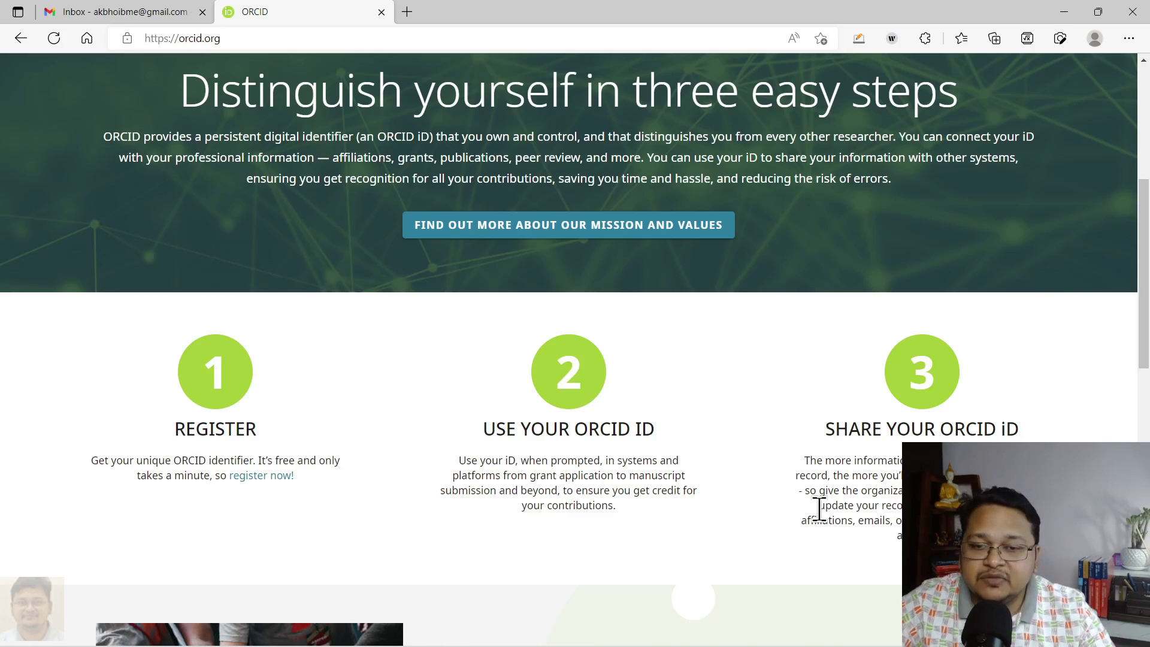
scroll(819, 507, "down", 3)
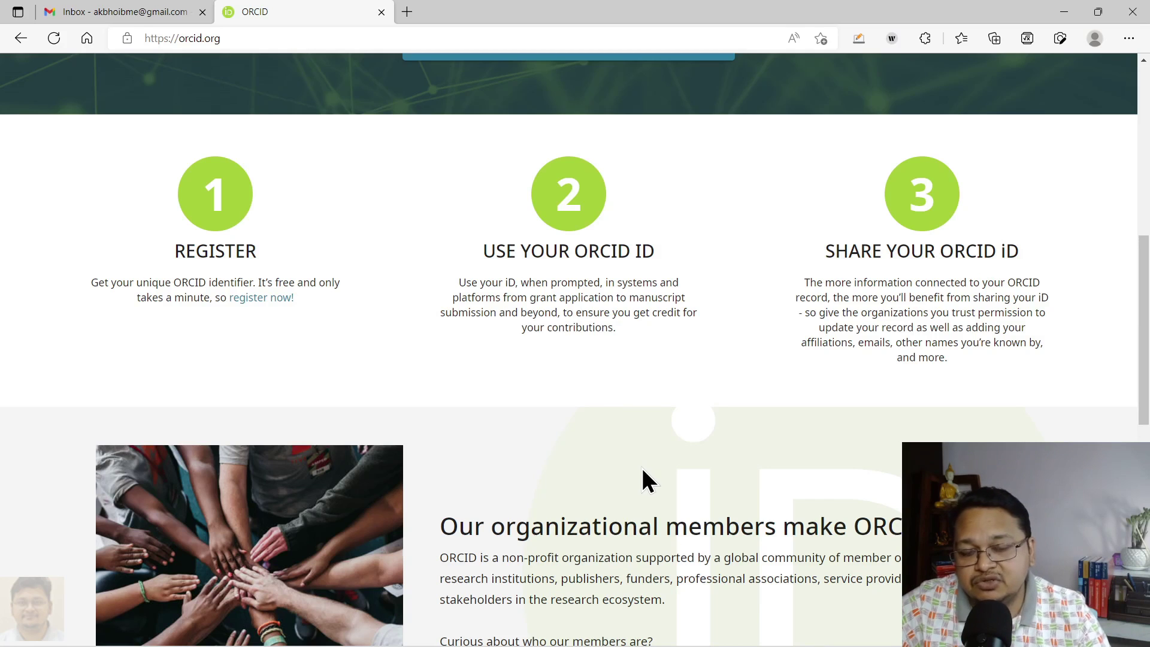
scroll(650, 469, "up", 8)
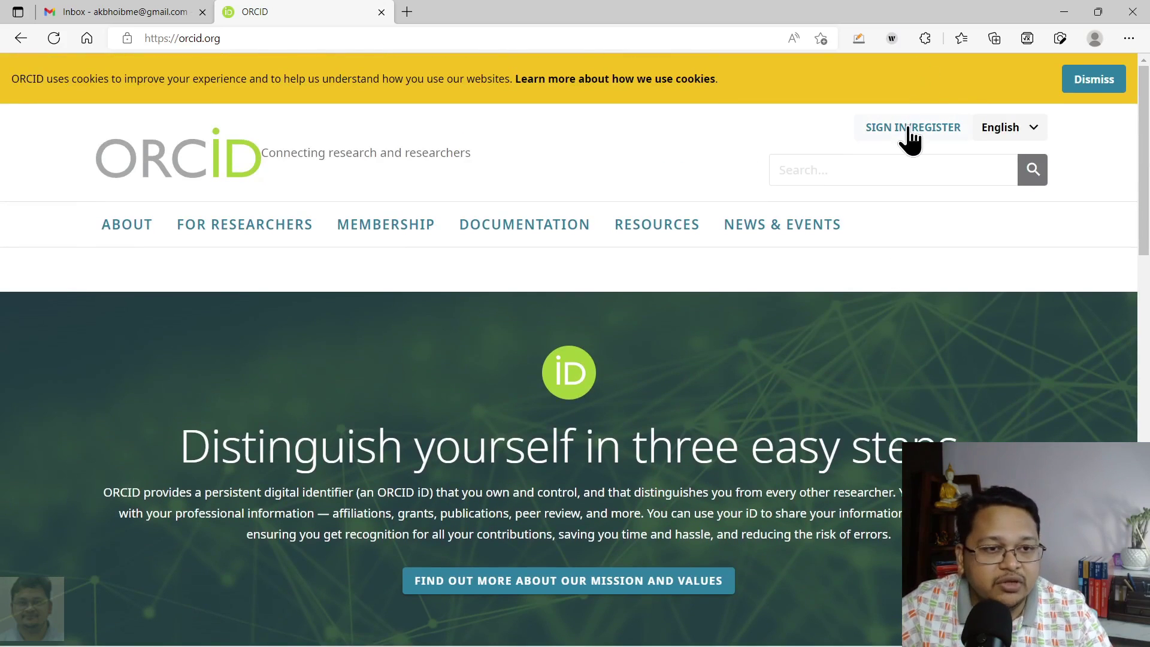
left_click(908, 128)
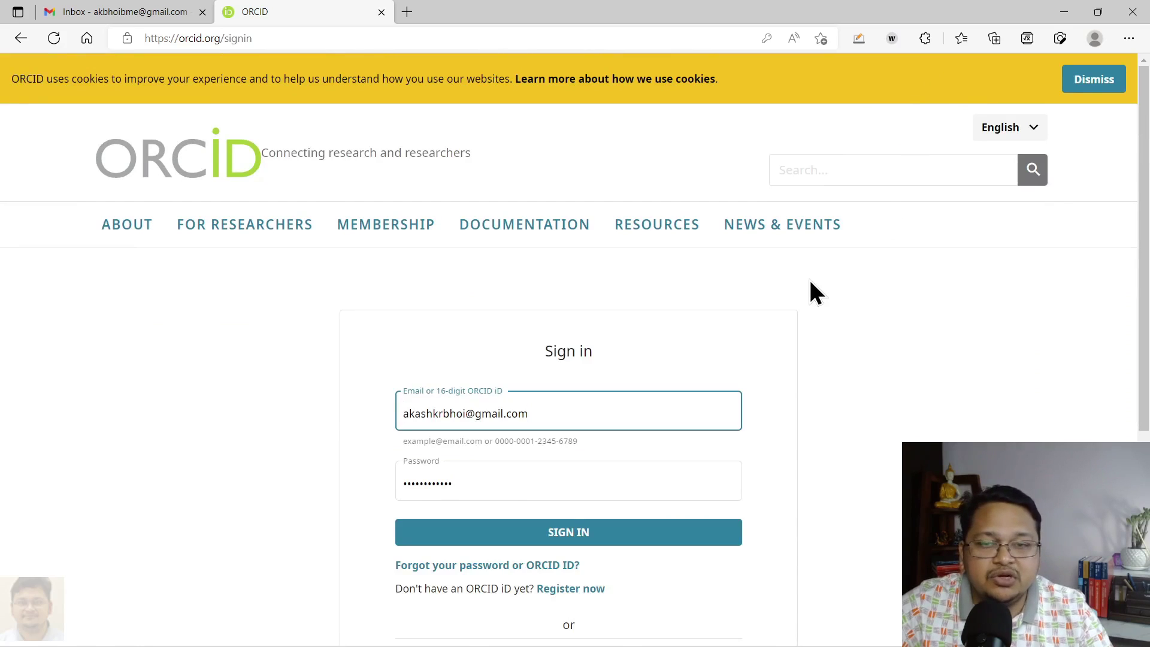
scroll(810, 282, "down", 5)
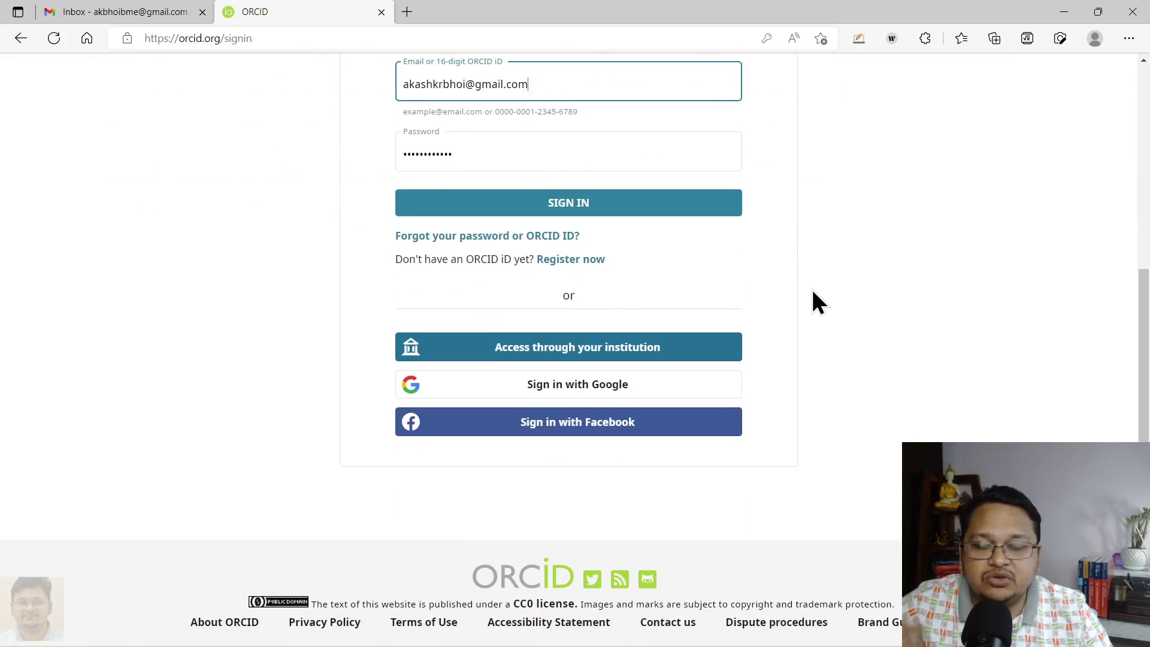
scroll(813, 290, "up", 3)
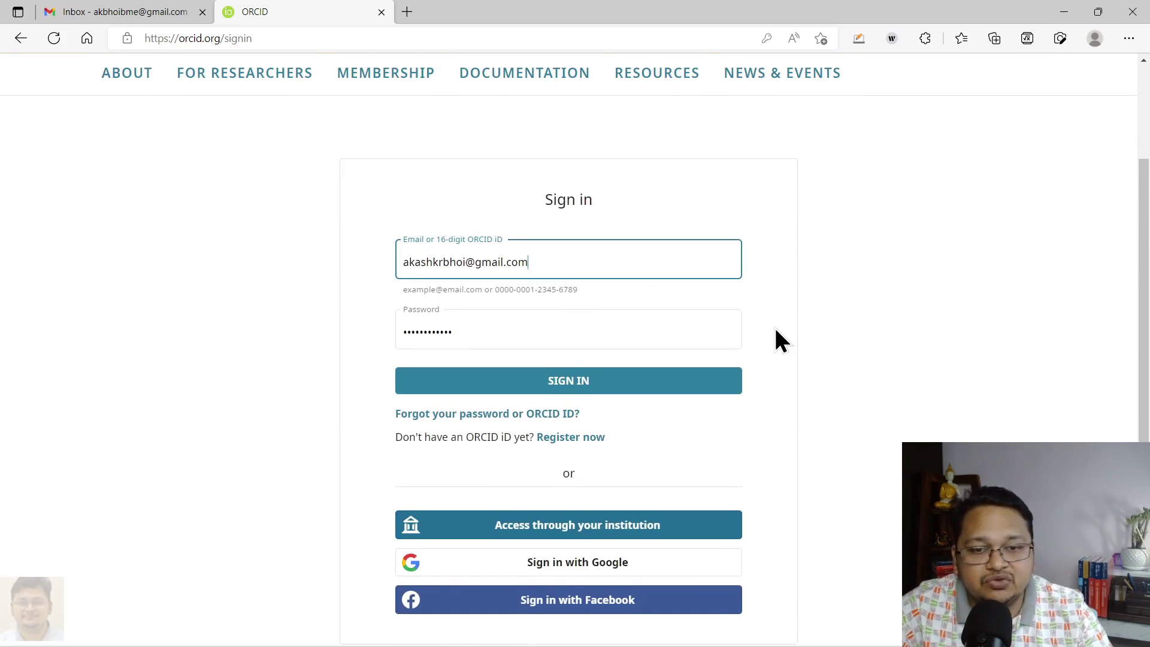
left_click_drag(394, 437, 617, 442)
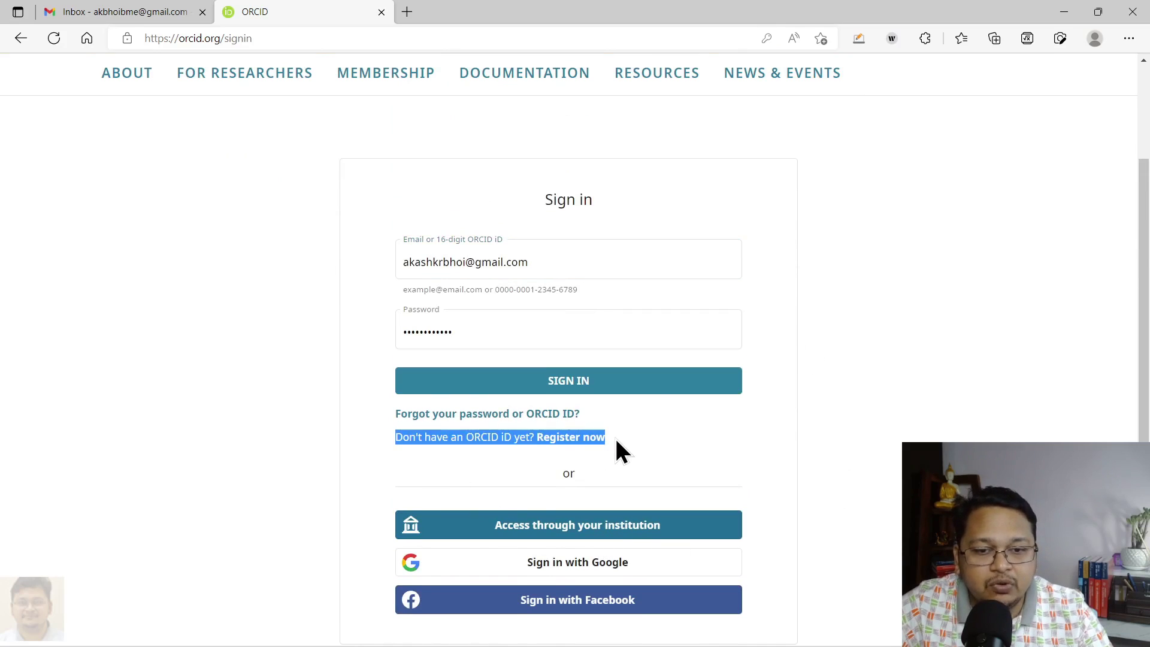
left_click(501, 460)
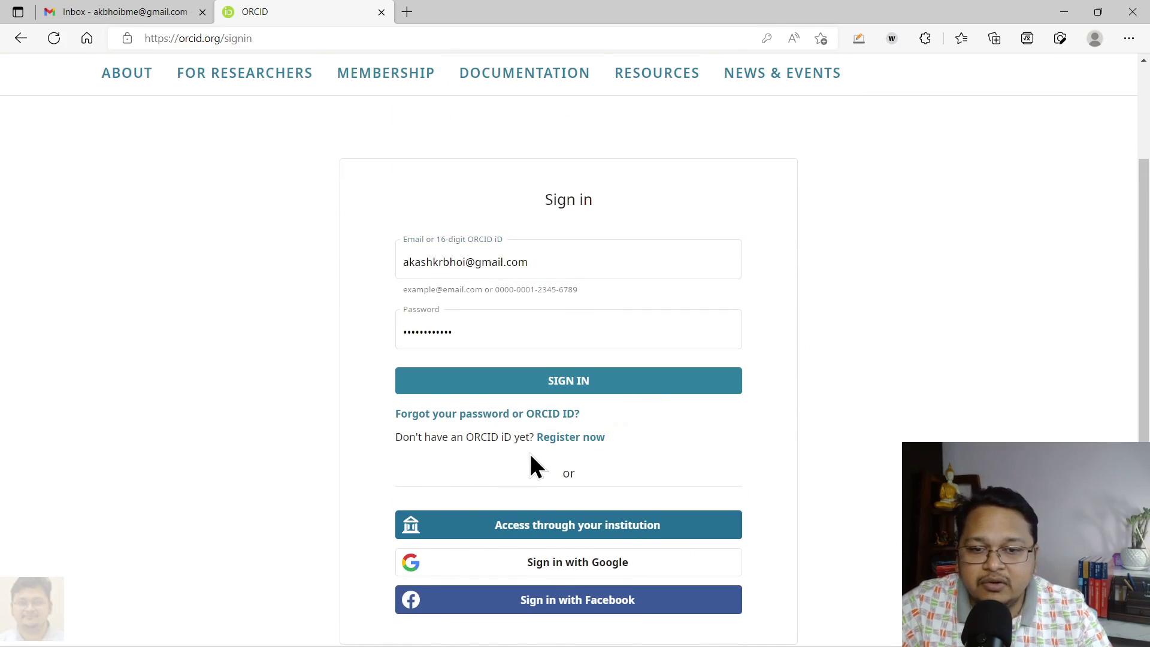
left_click(564, 445)
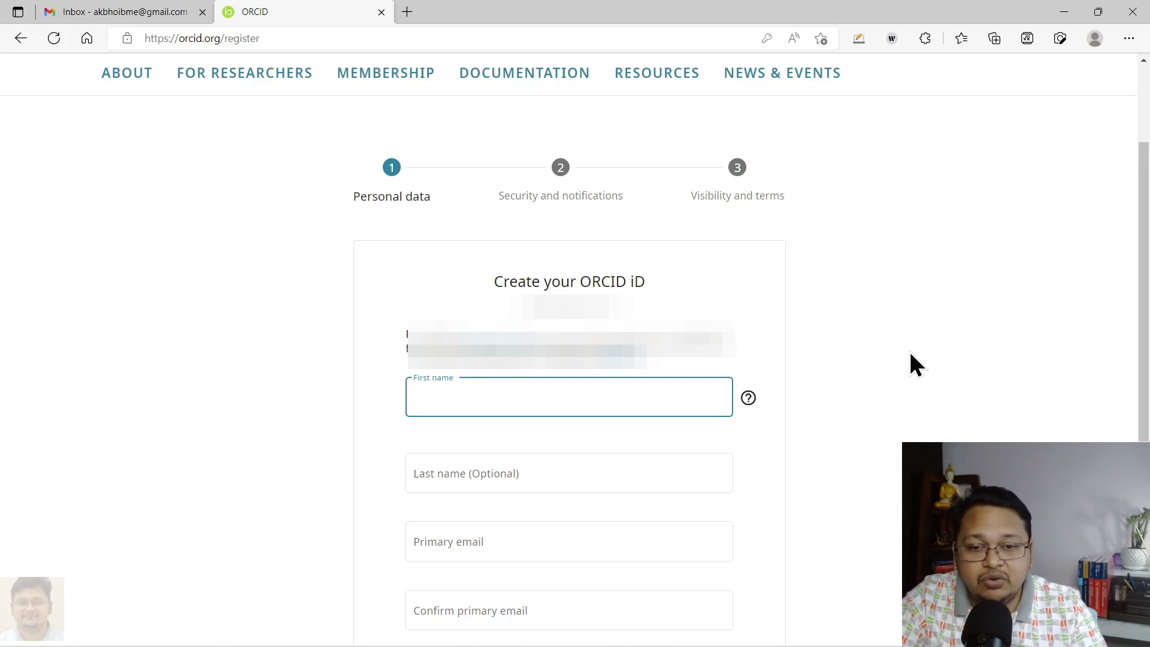
Autofill the first and last name and paste the Gmail address as the primary email
type("Akash")
left_click(502, 178)
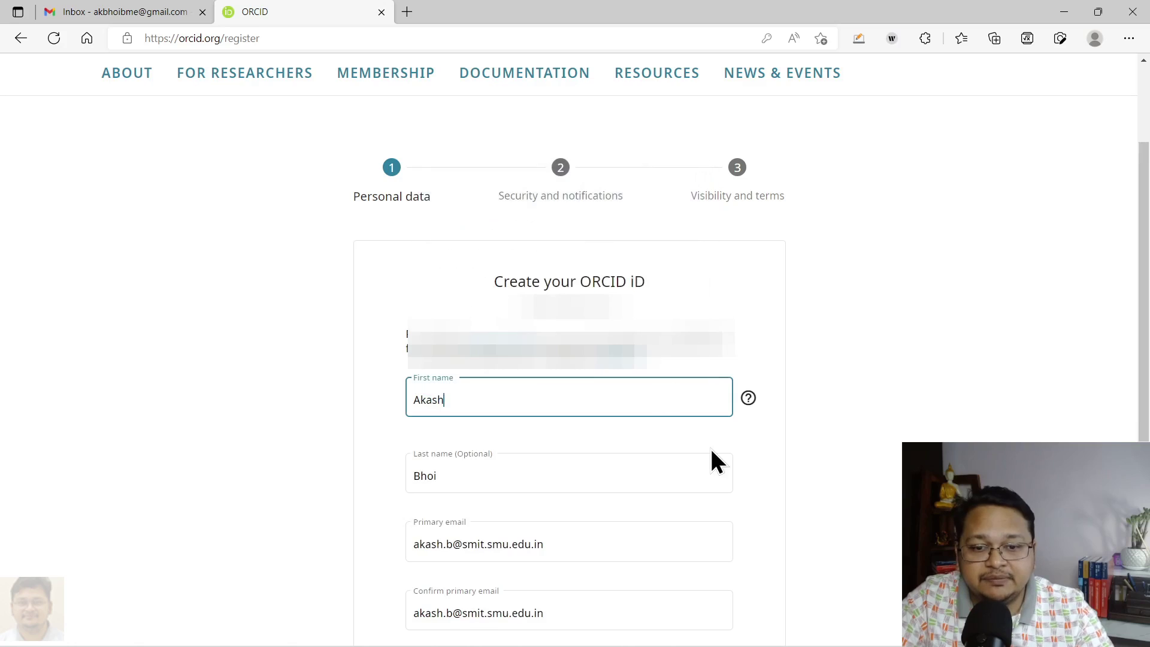
scroll(713, 455, "down", 3)
left_click(567, 366)
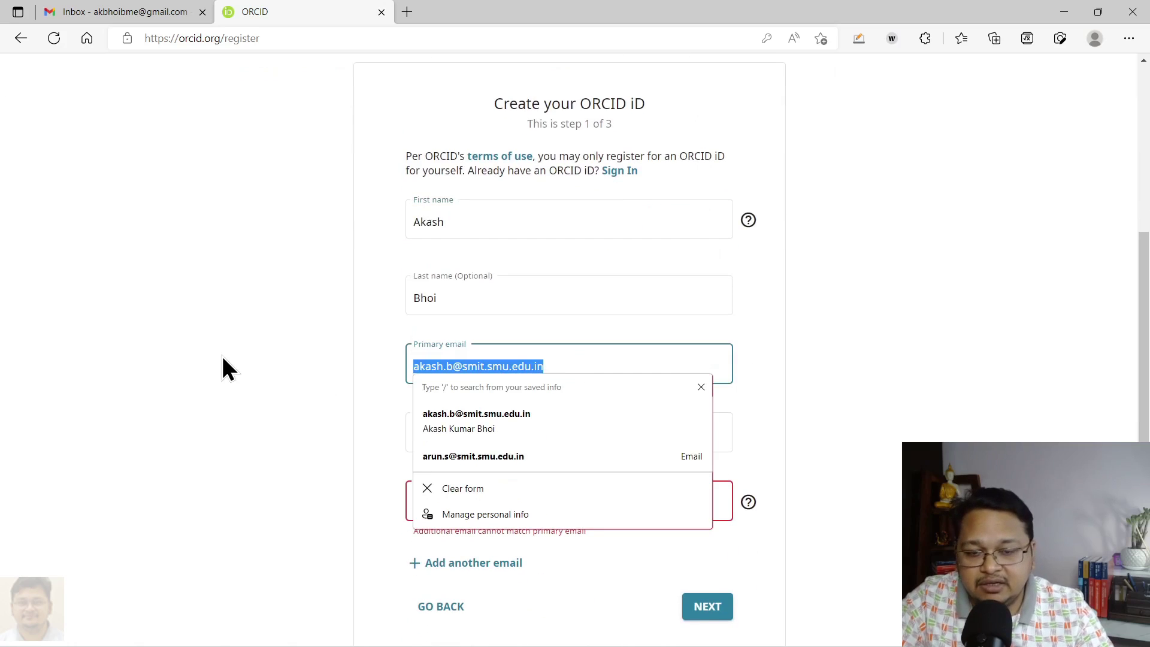
key("ctrl+v")
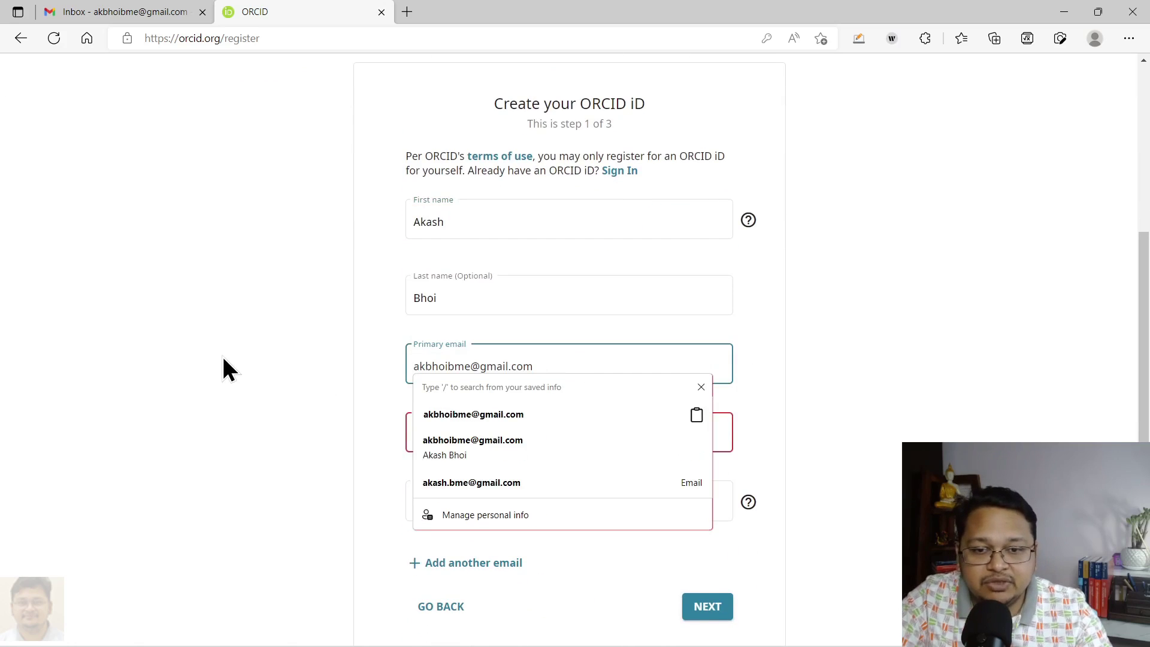
left_click(233, 382)
Enter the matching confirm email and leave the additional email field empty
left_click_drag(586, 429, 296, 427)
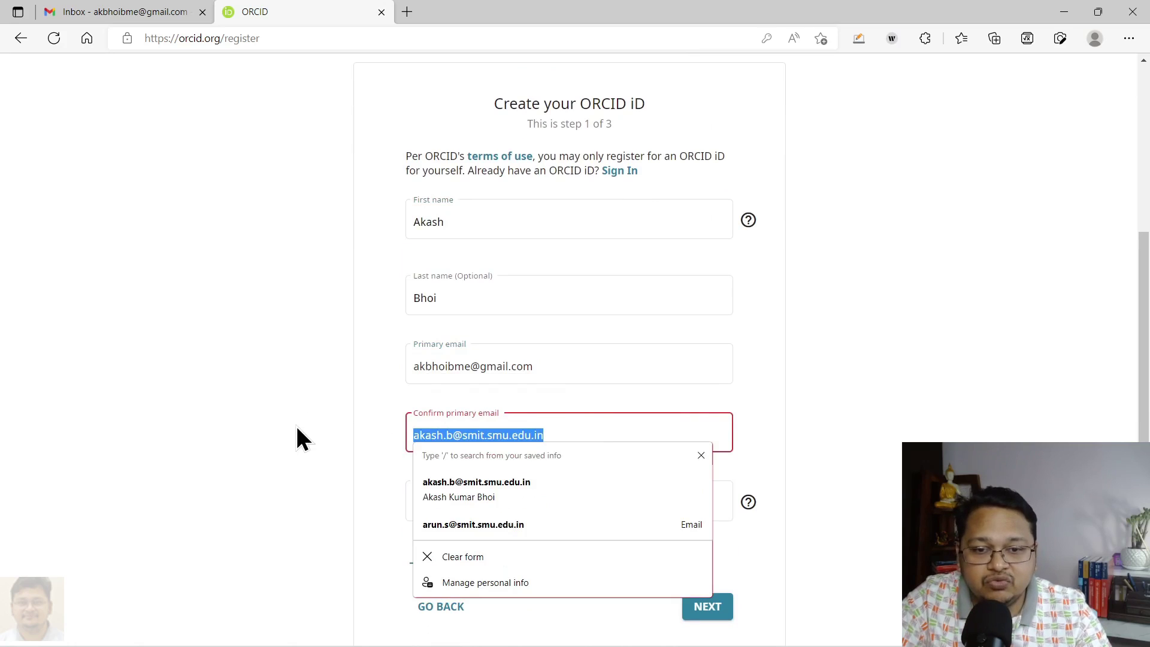
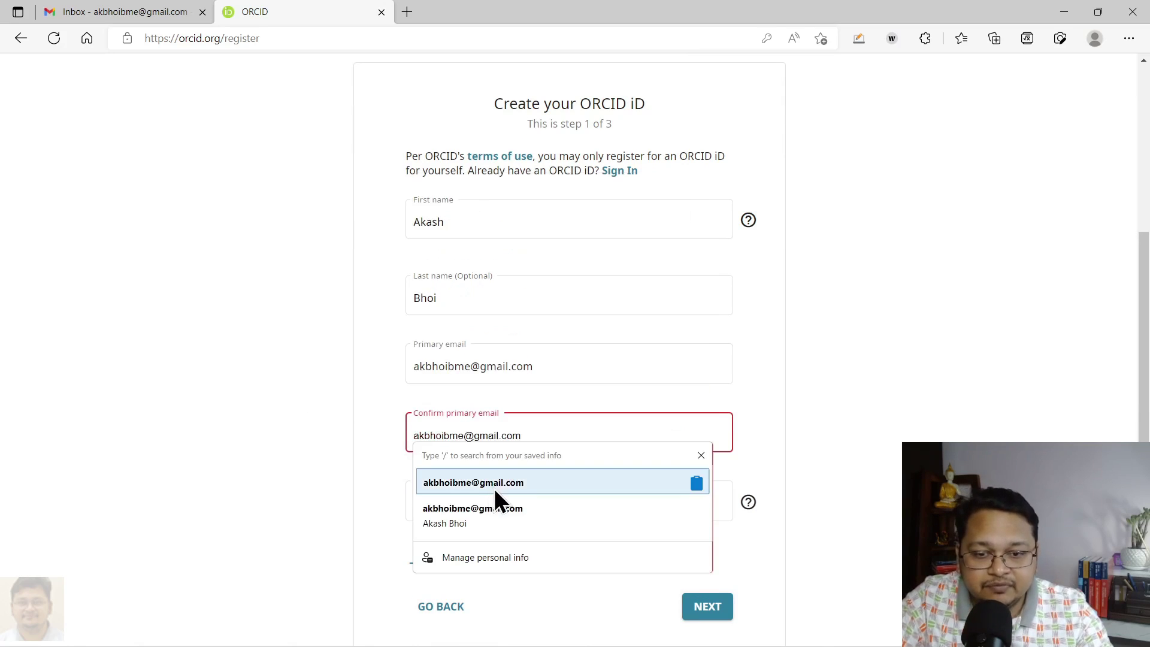
left_click(530, 487)
left_click_drag(652, 501, 322, 491)
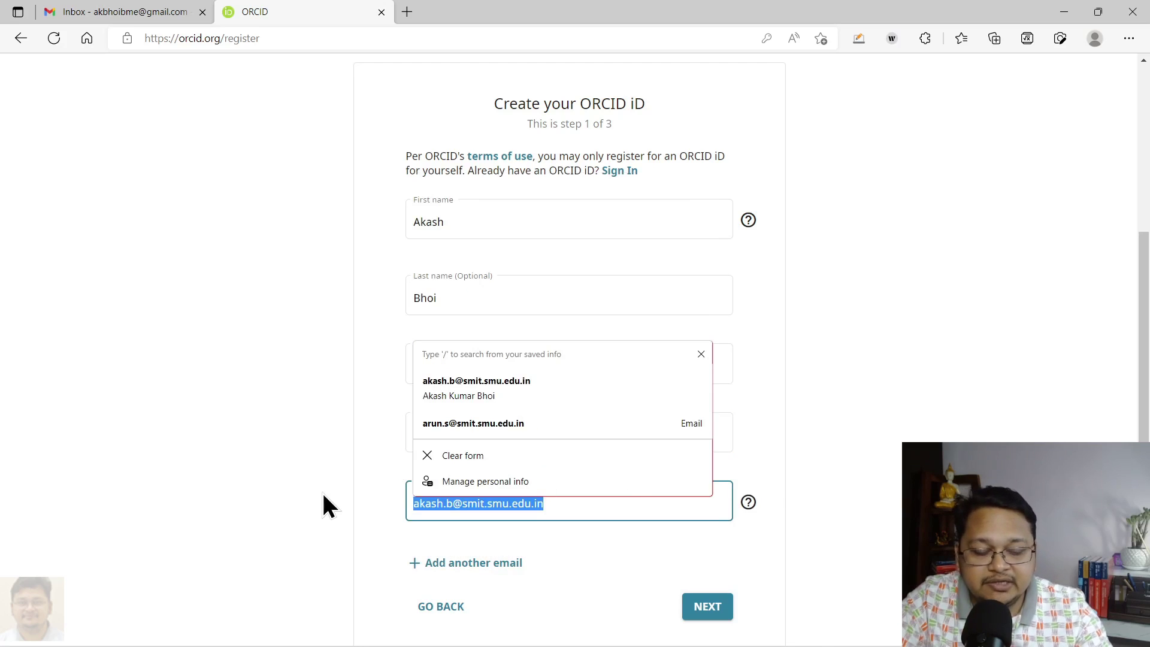
key("BackSpace")
left_click(321, 491)
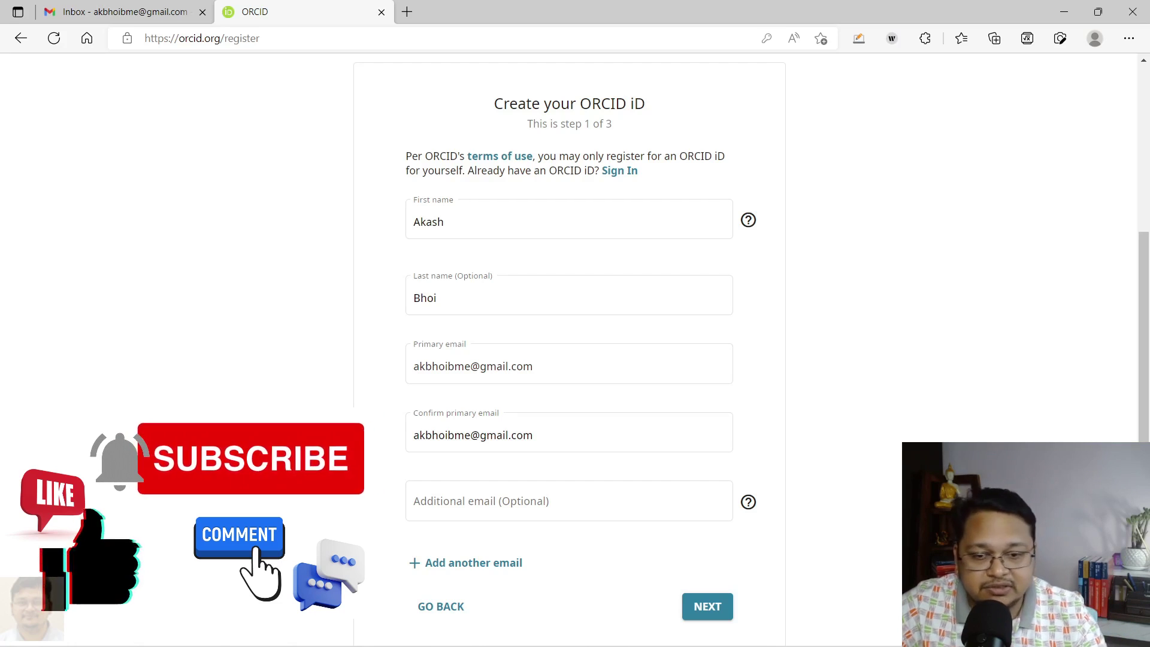
scroll(879, 501, "down", 3)
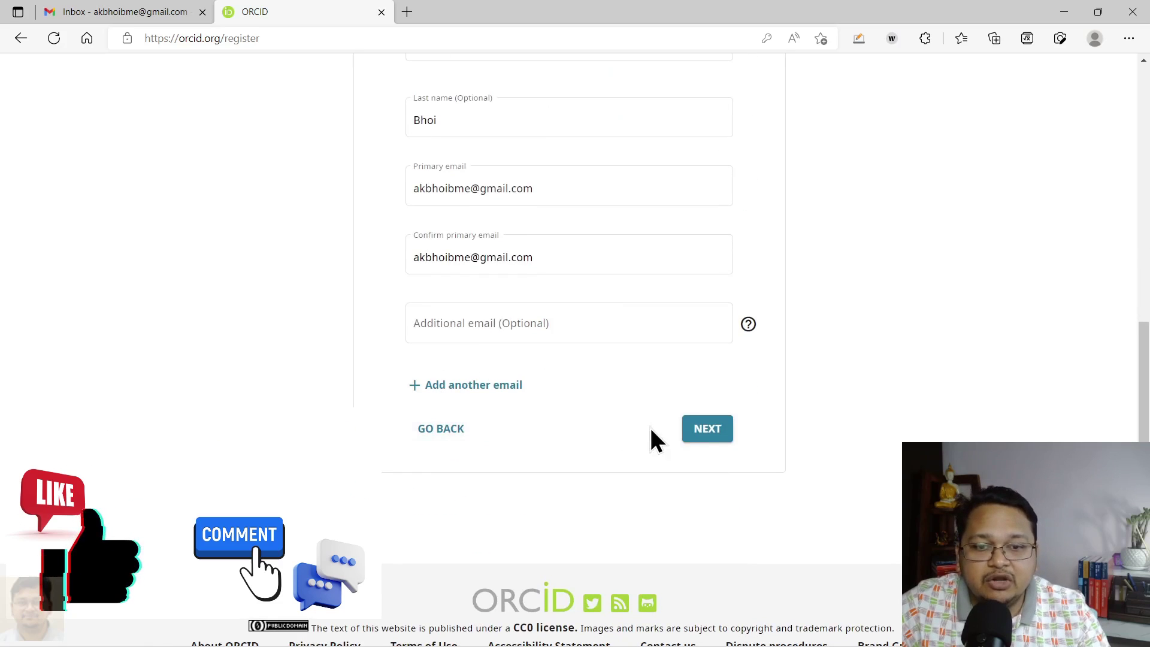
Submit the personal data and review the 'Could this be you?' list of similarly named records
left_click(719, 435)
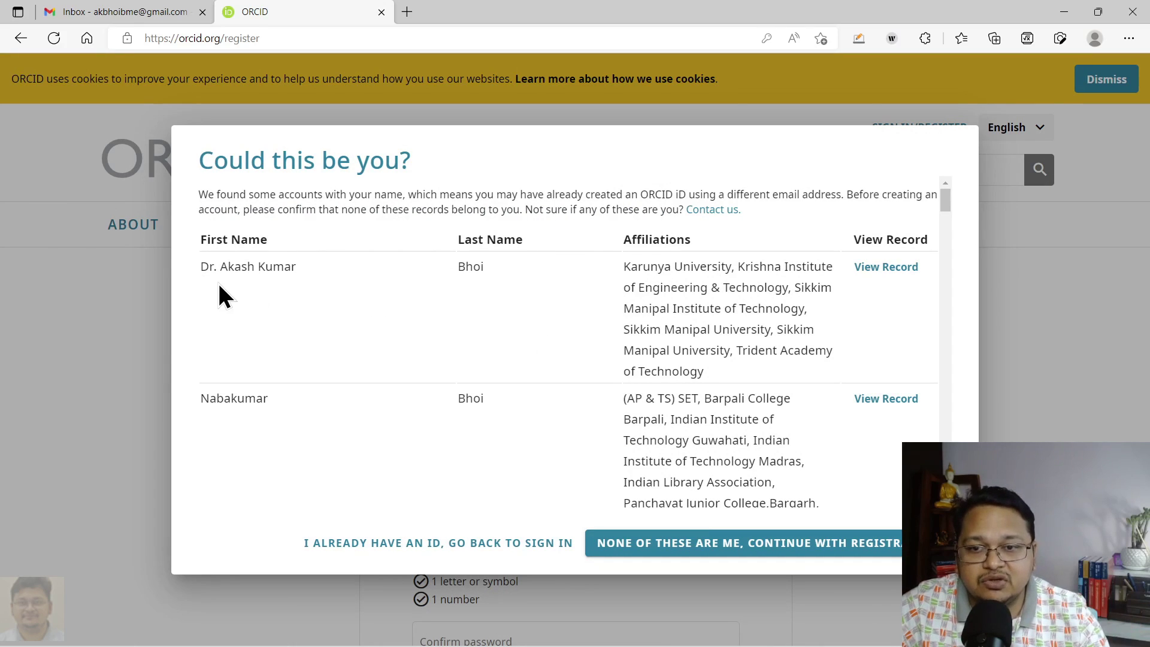
left_click_drag(201, 268, 897, 319)
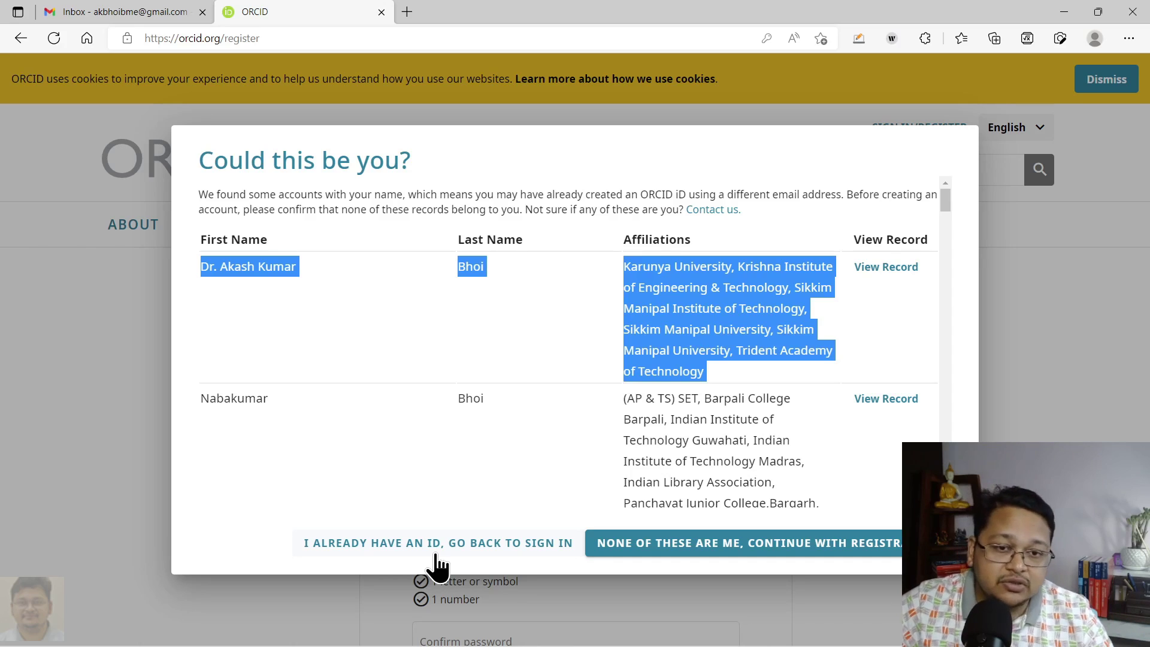
left_click(316, 374)
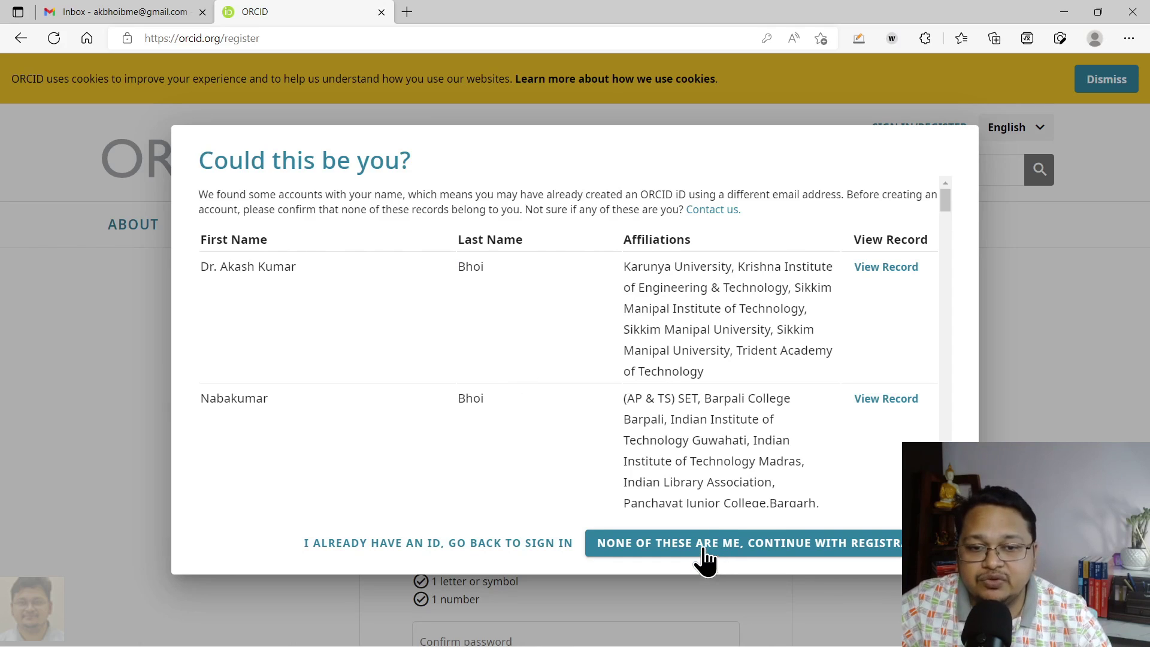
Continue past the matching-records check and enter a new password meeting all three rules
left_click(705, 547)
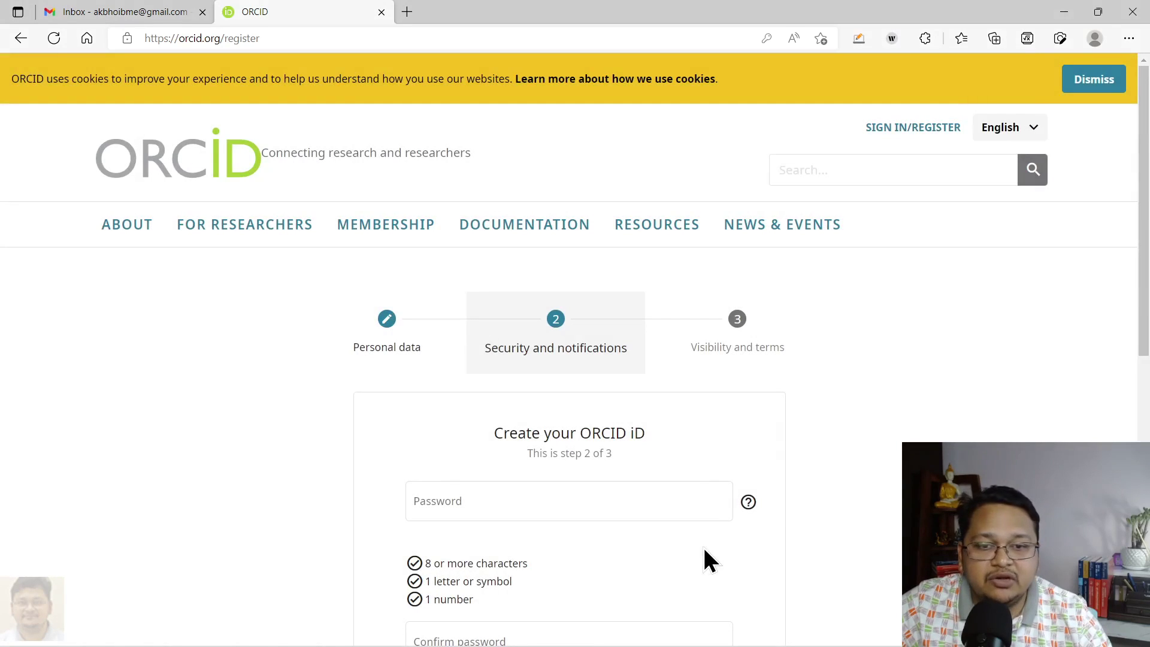
scroll(703, 559, "down", 3)
left_click(563, 329)
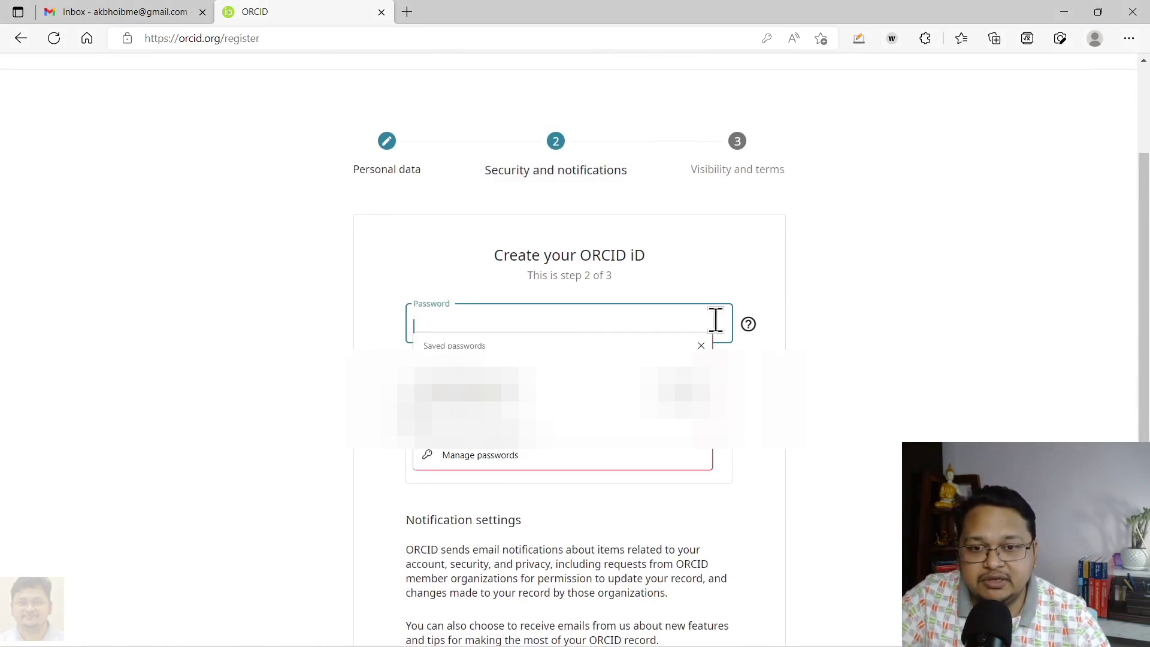
left_click(836, 294)
left_click(638, 314)
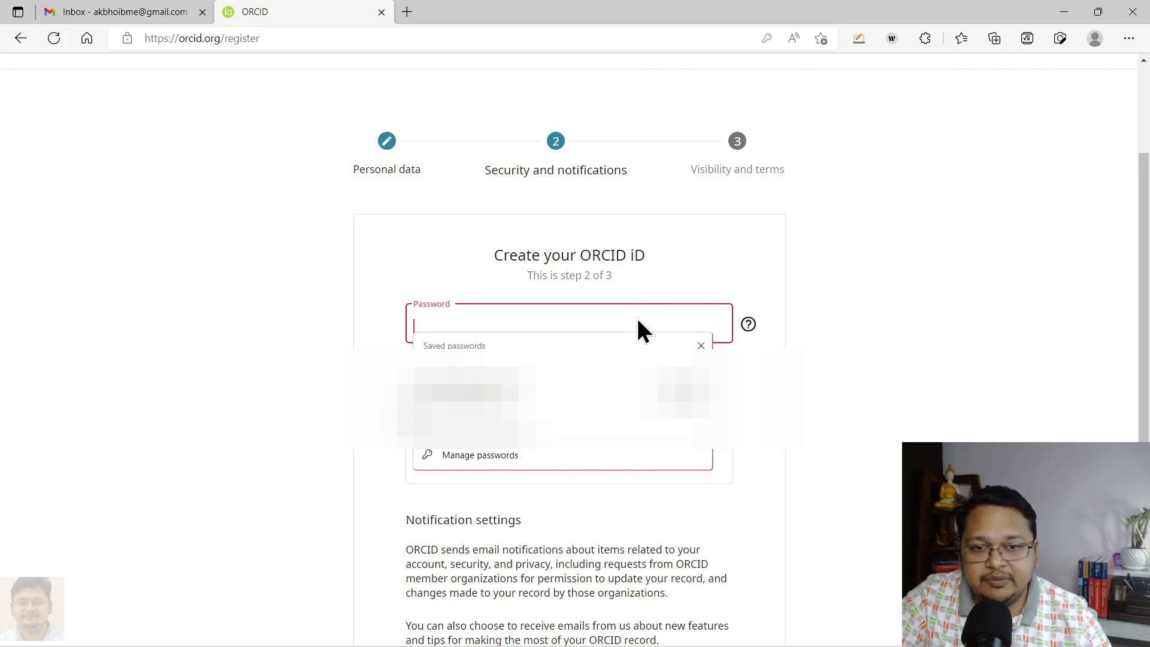
type("••••••••")
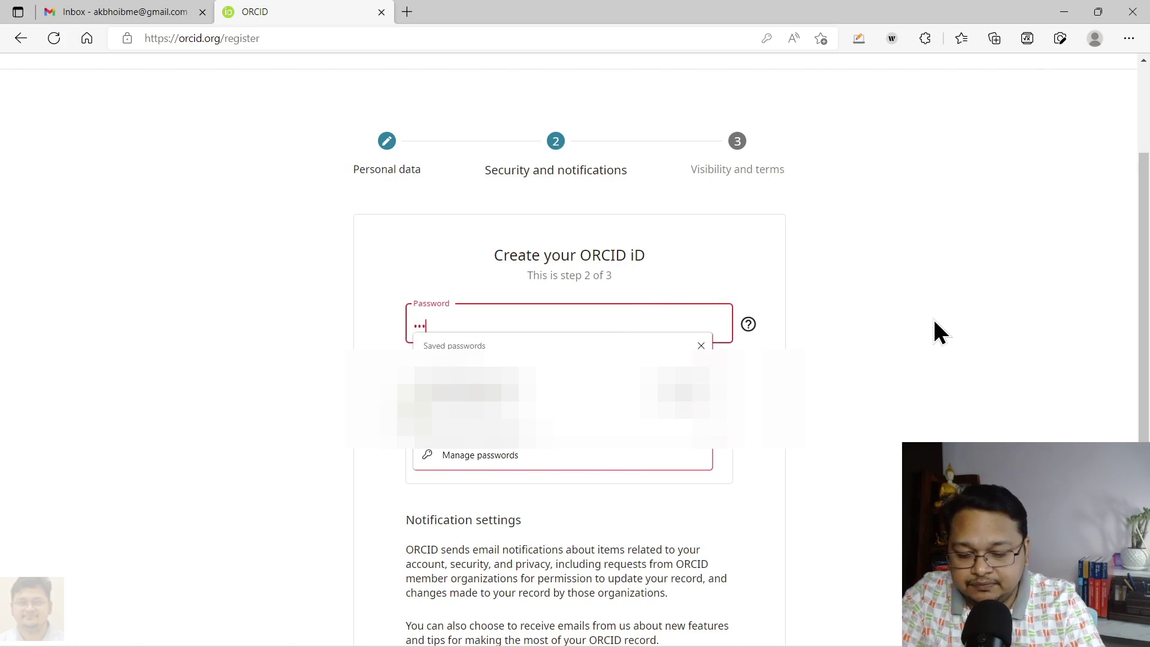
type("••••••••")
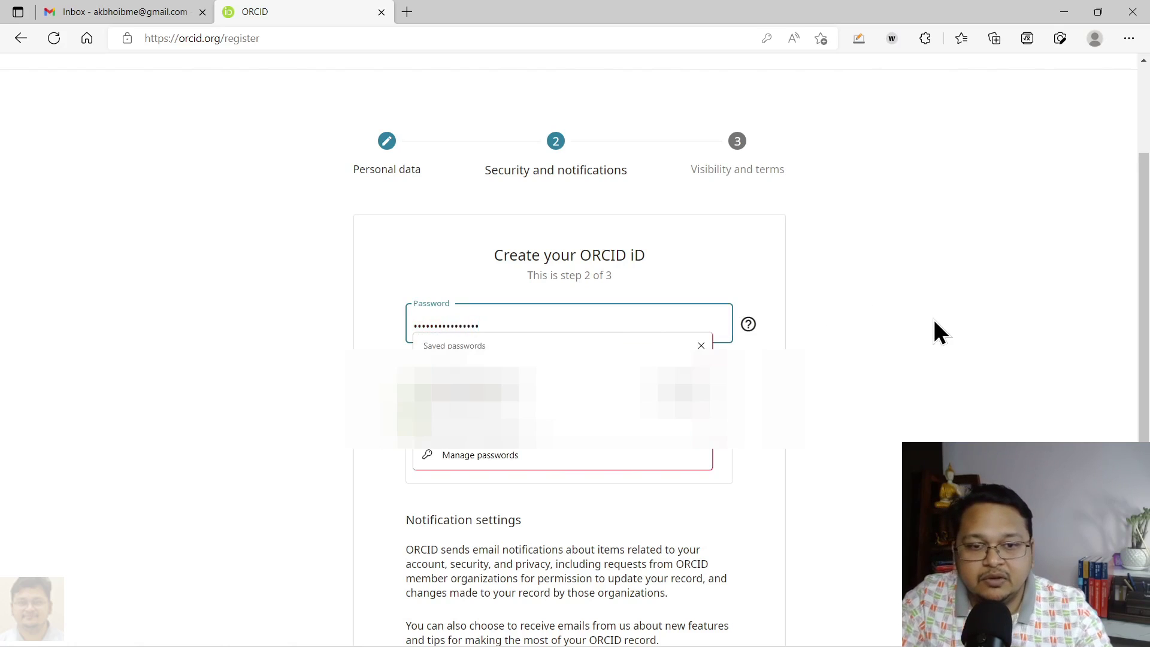
left_click(937, 320)
Confirm the password and opt in to the quarterly ORCID feature emails
scroll(935, 400, "down", 3)
left_click(552, 288)
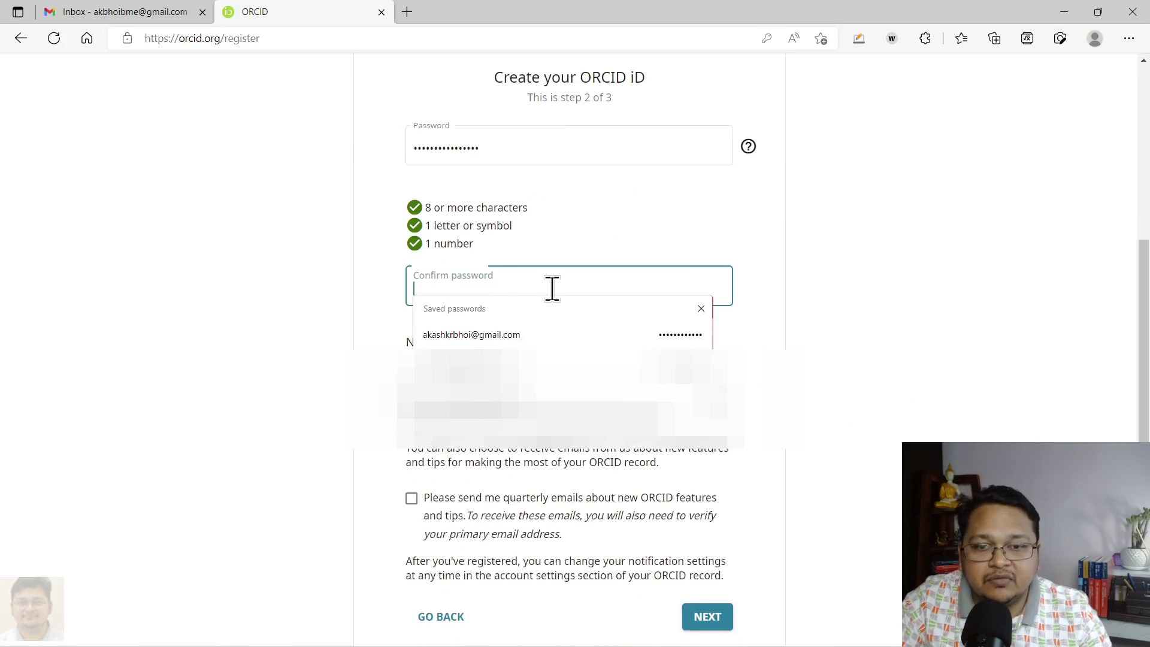
type("••••••••••")
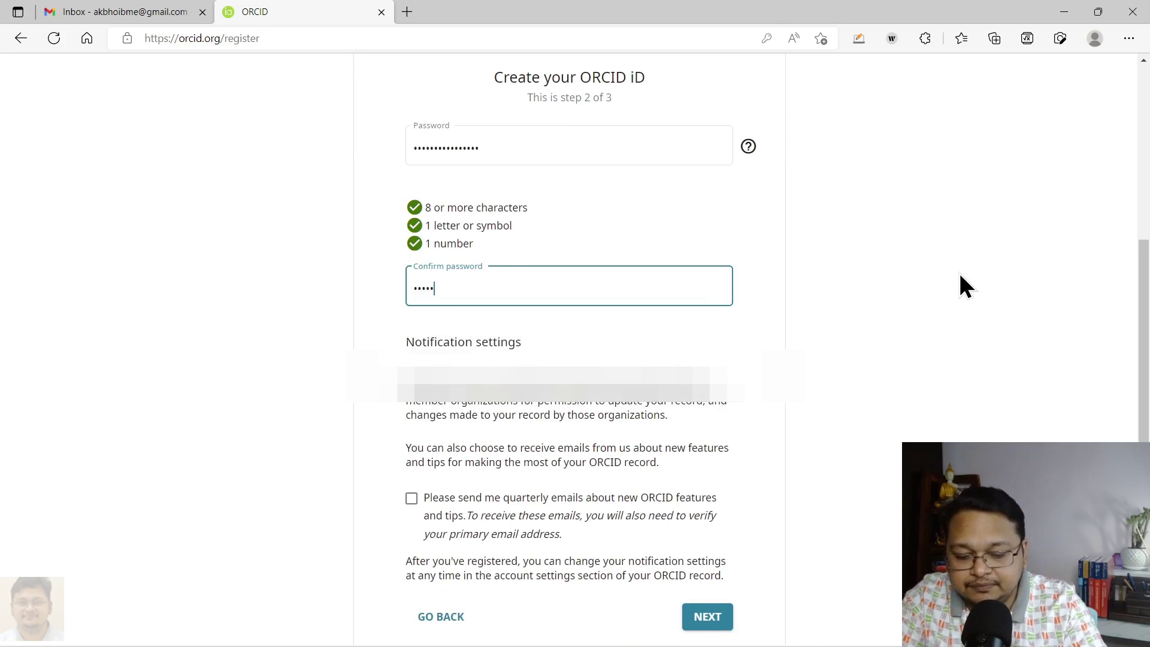
type("••••••")
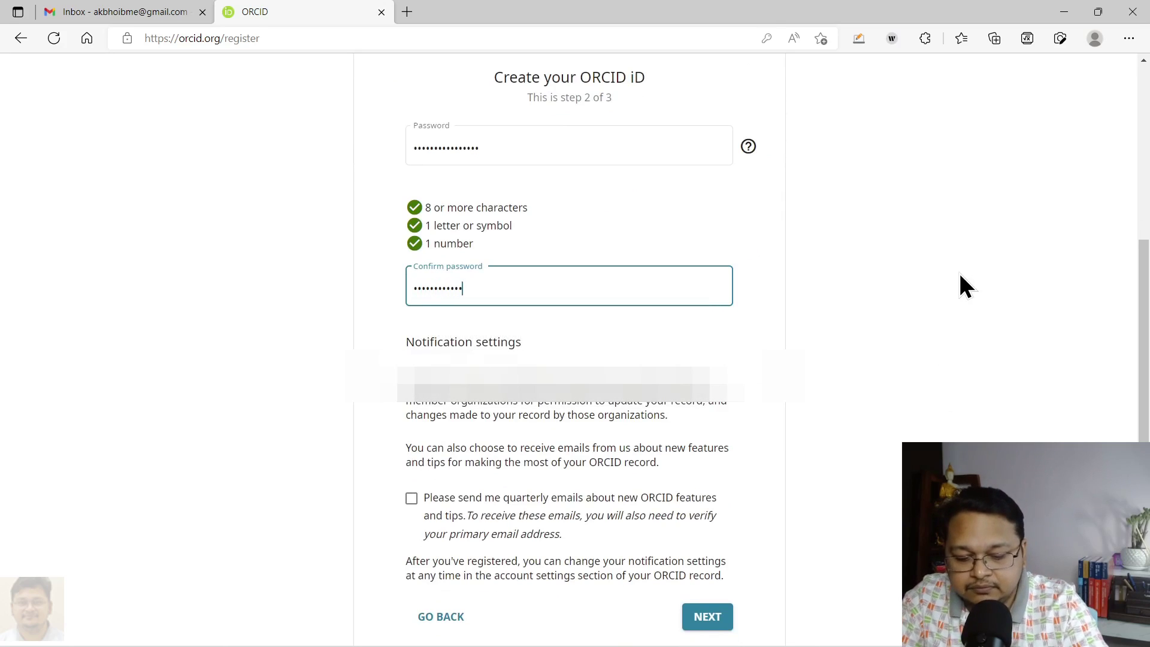
left_click(959, 271)
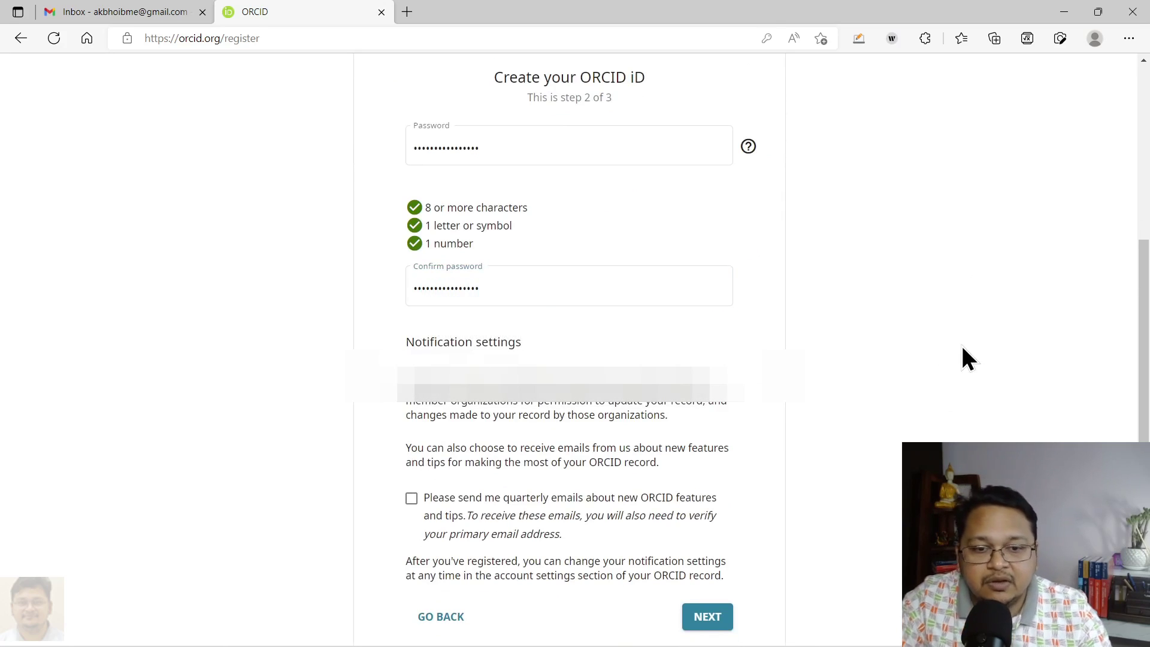
scroll(961, 343, "down", 3)
left_click(411, 321)
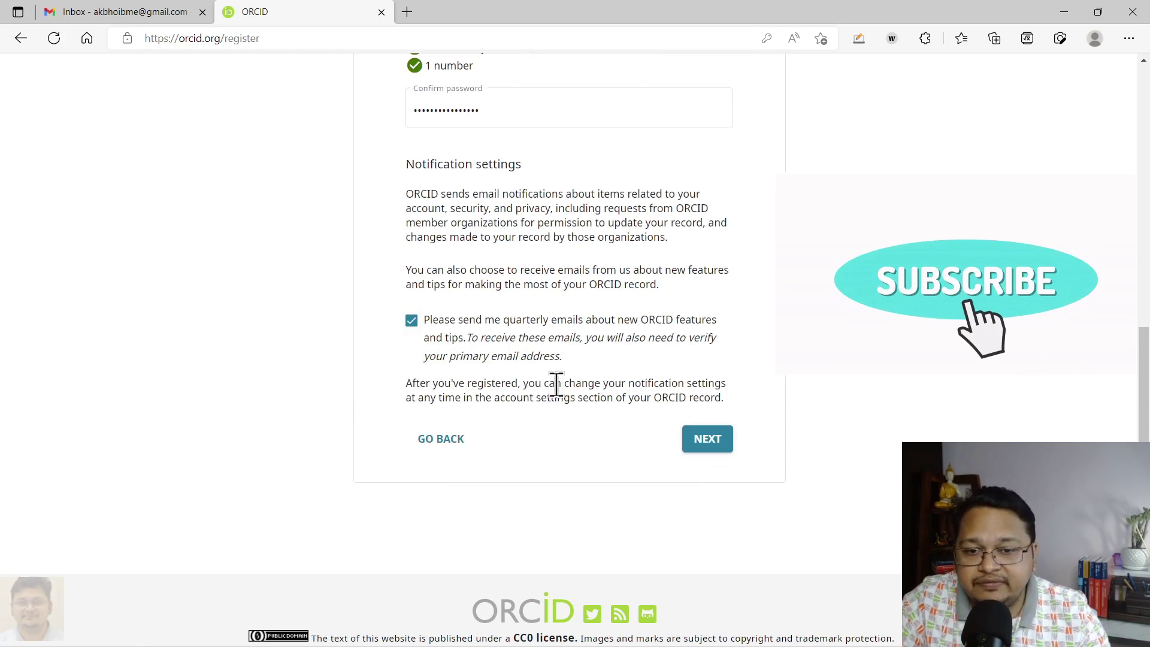
Go to step 3, set default visibility to Everyone, and accept both consent terms
left_click(704, 446)
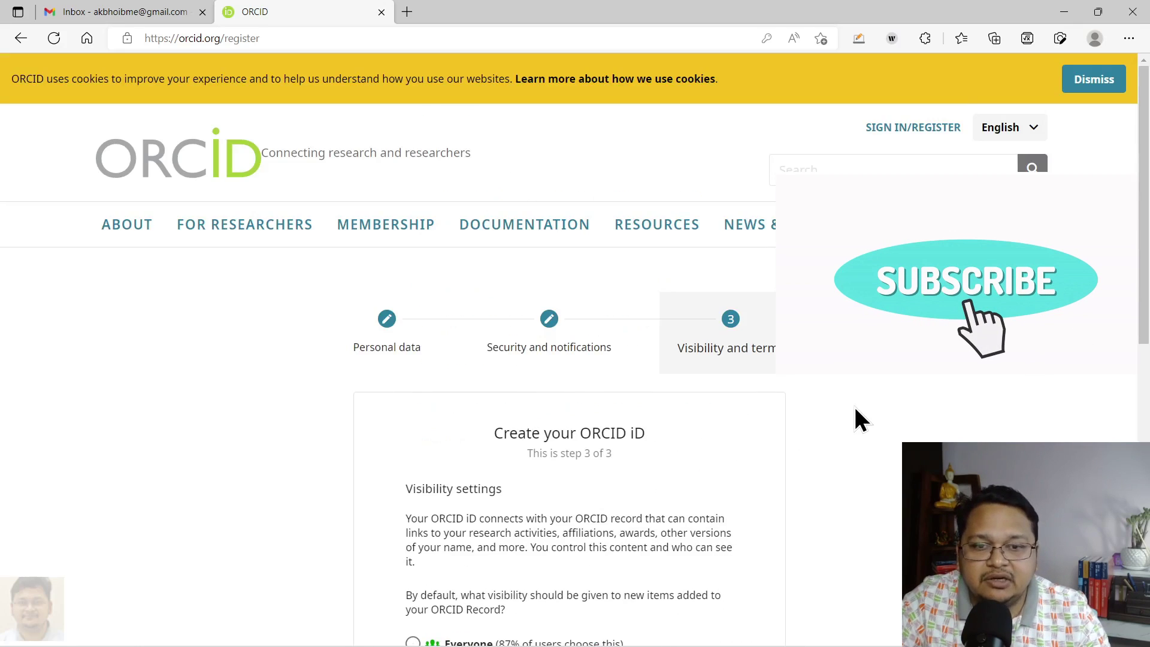
scroll(859, 410, "down", 4)
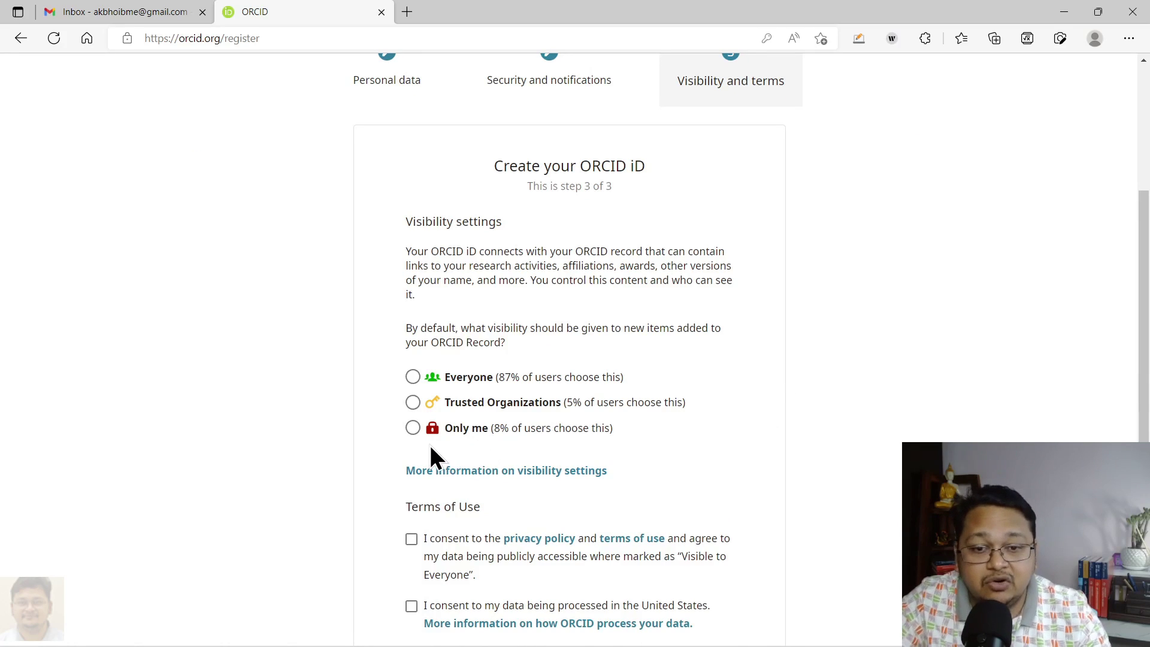
scroll(429, 444, "down", 3)
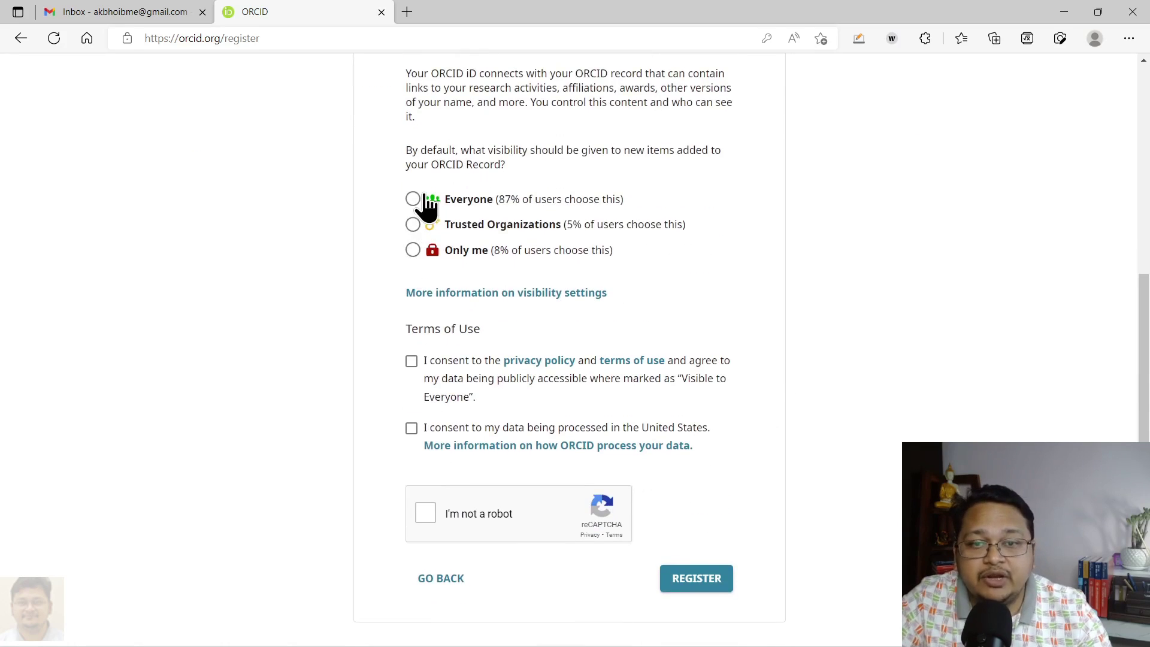
left_click(413, 199)
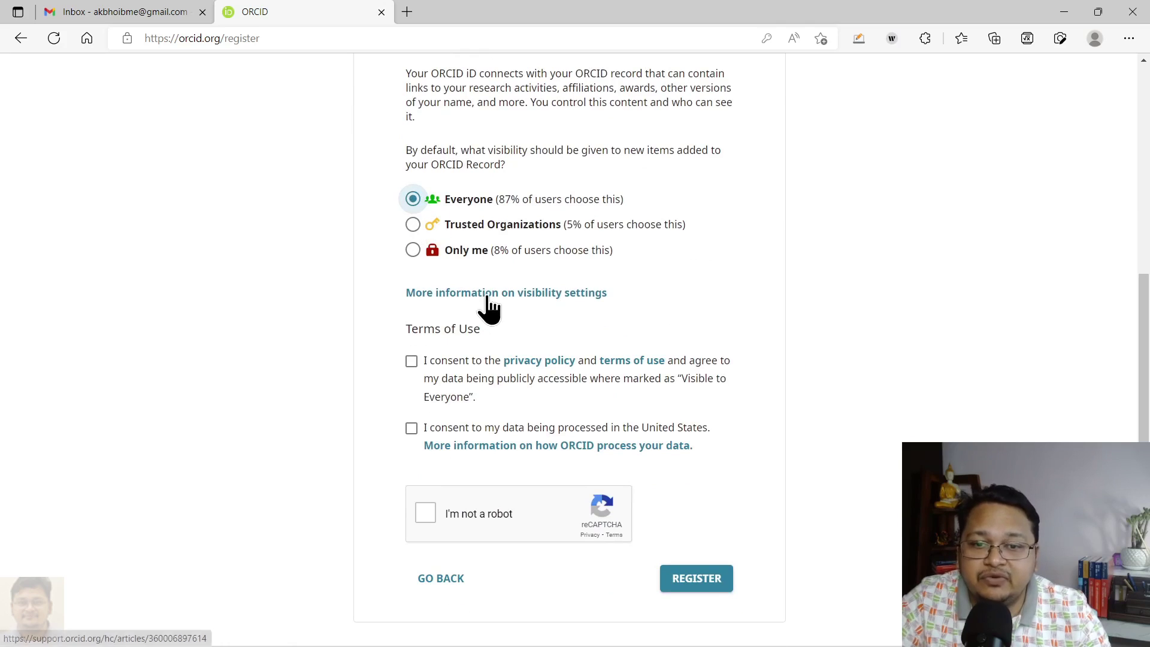
left_click(411, 361)
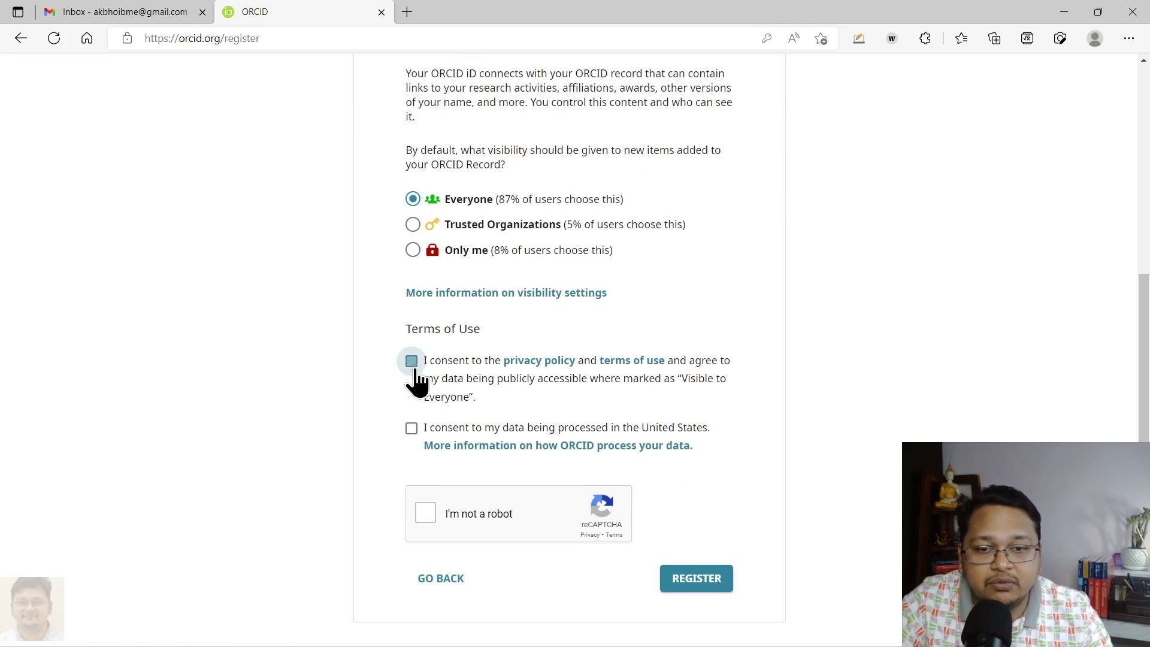
left_click(411, 429)
scroll(790, 396, "down", 3)
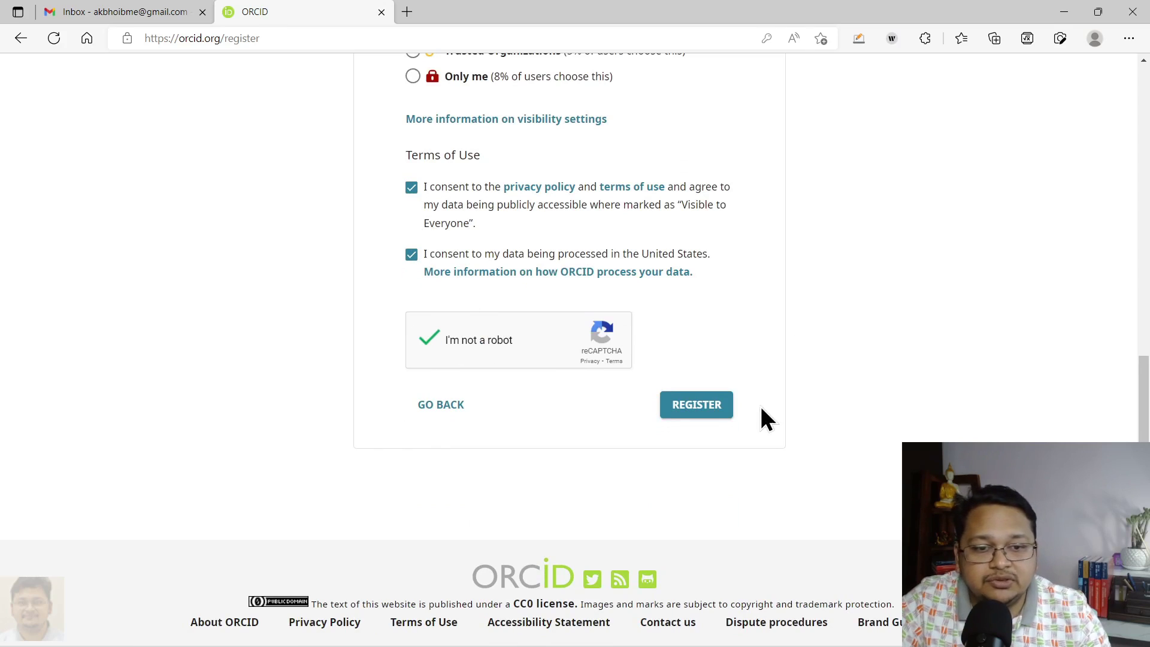
Submit the registration, decline Edge's password update, and check where verification was sent
left_click(698, 411)
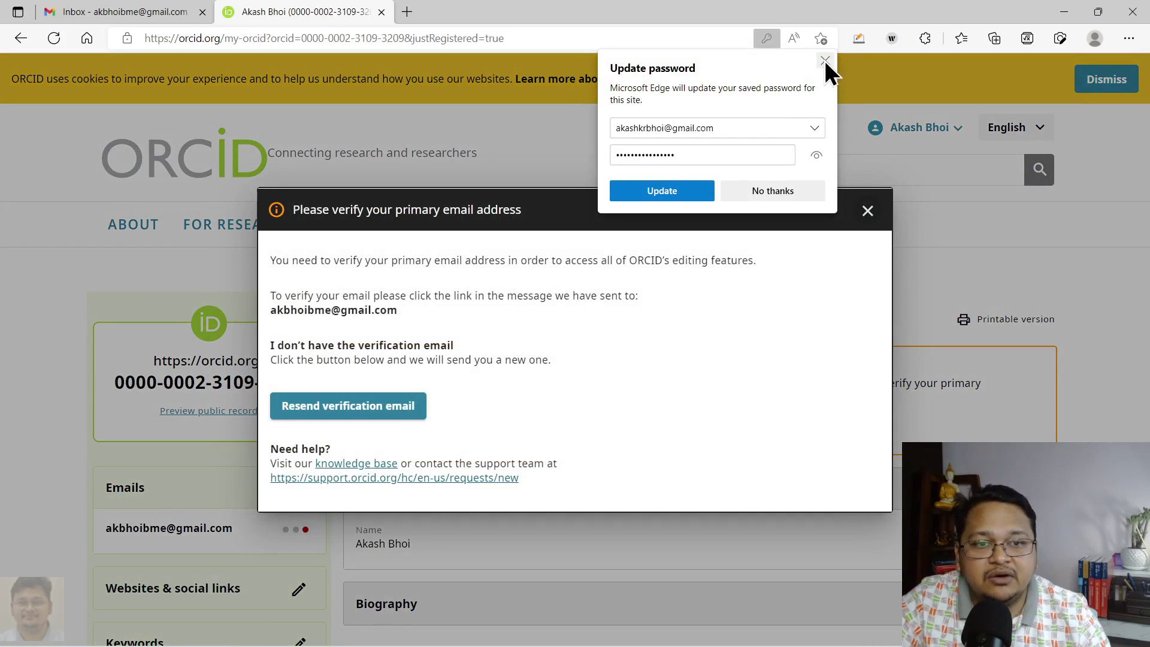
left_click(825, 62)
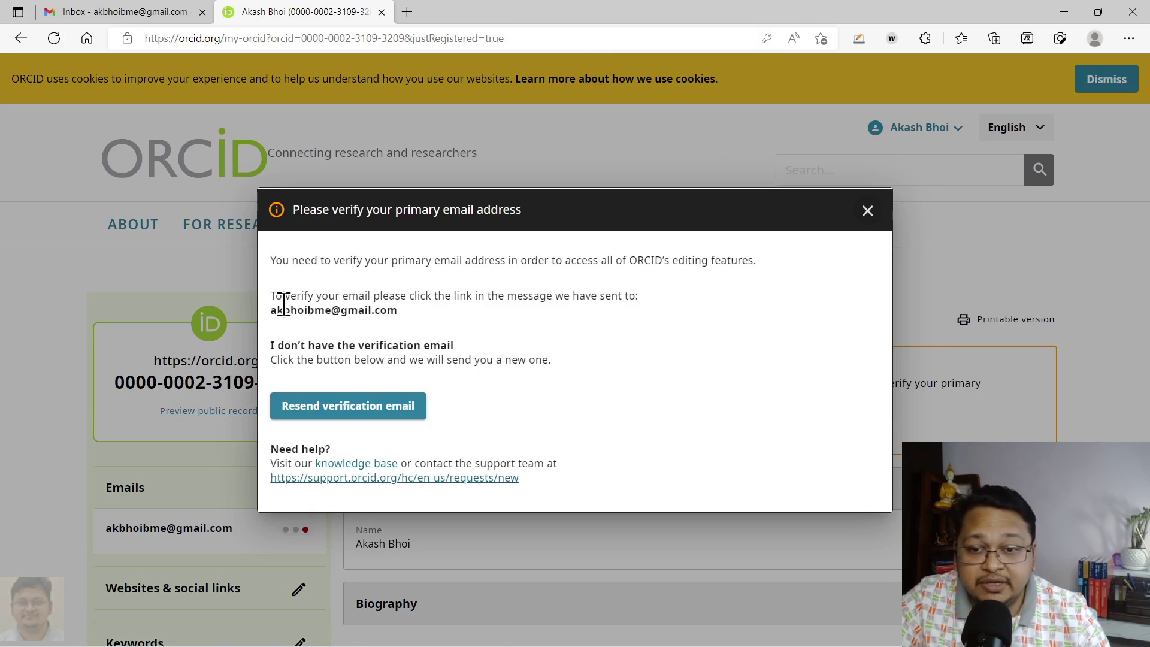
left_click_drag(275, 300, 609, 339)
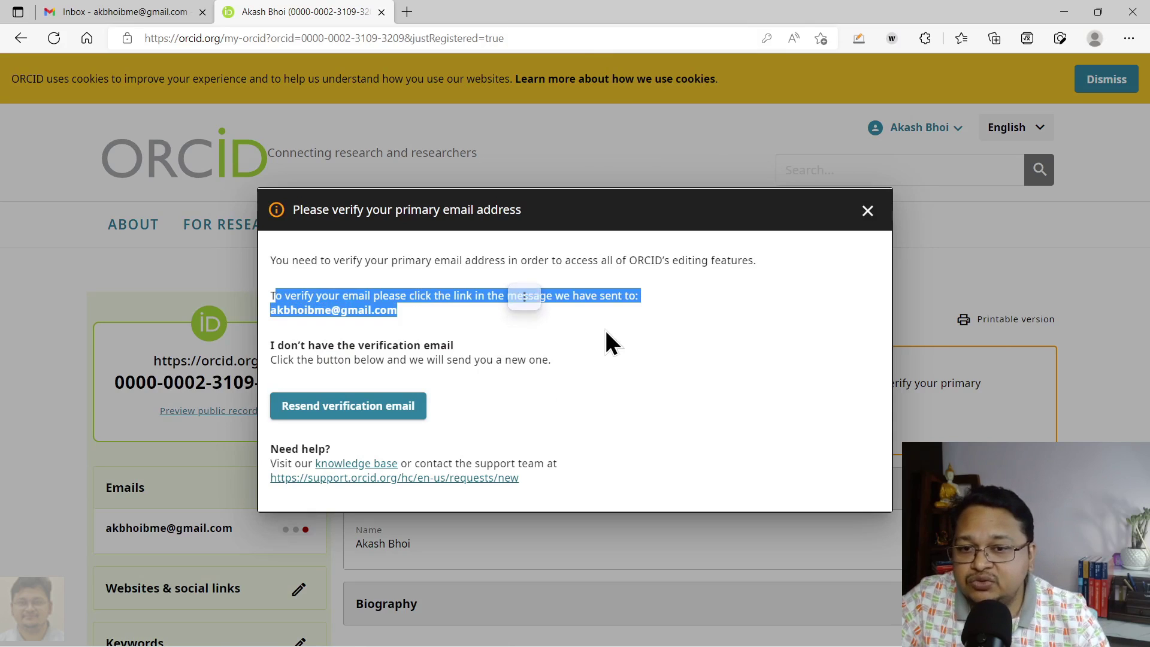
left_click(564, 319)
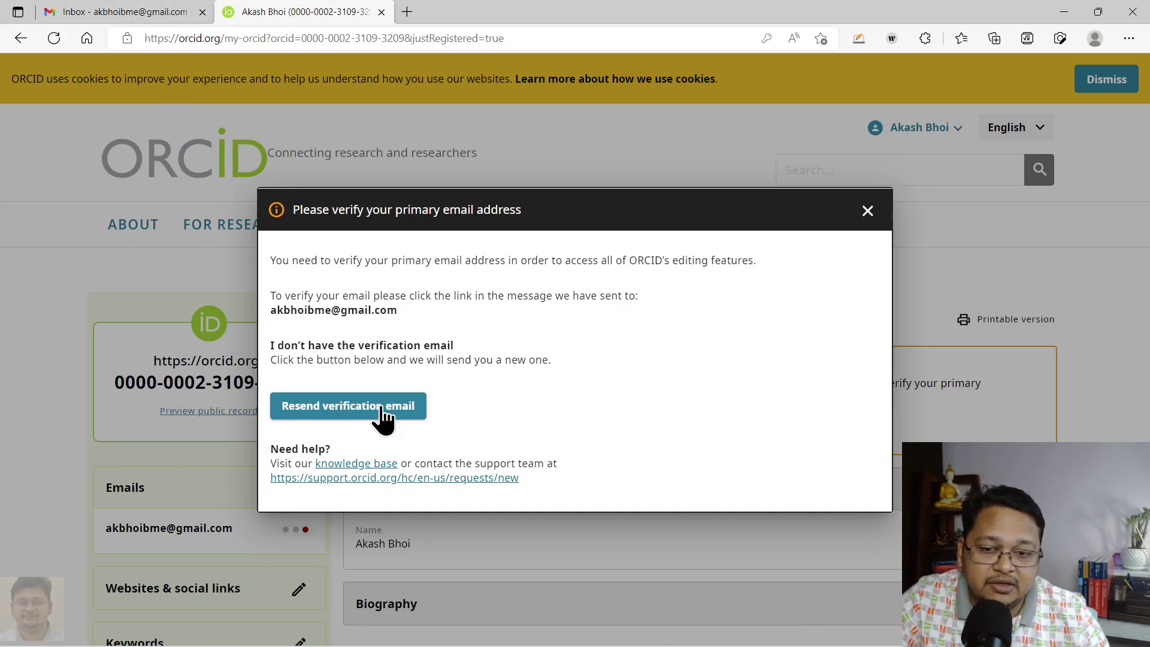
left_click(157, 16)
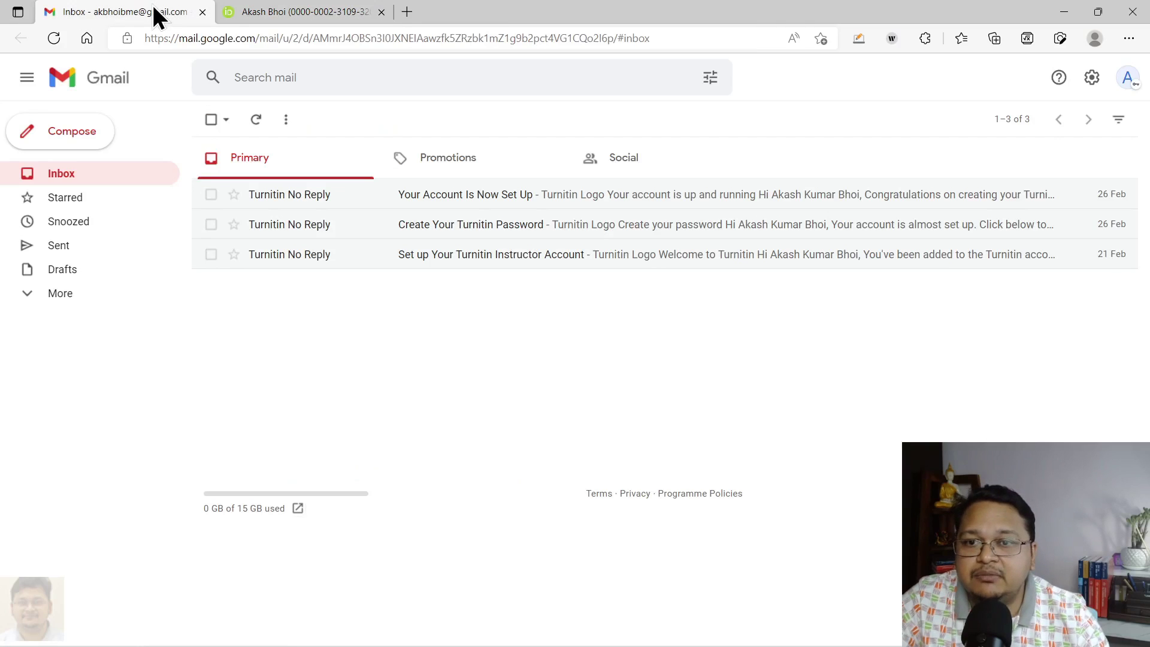
Reload Gmail, open the '[ORCID] Welcome to ORCID' email, and follow its verification link
left_click(53, 38)
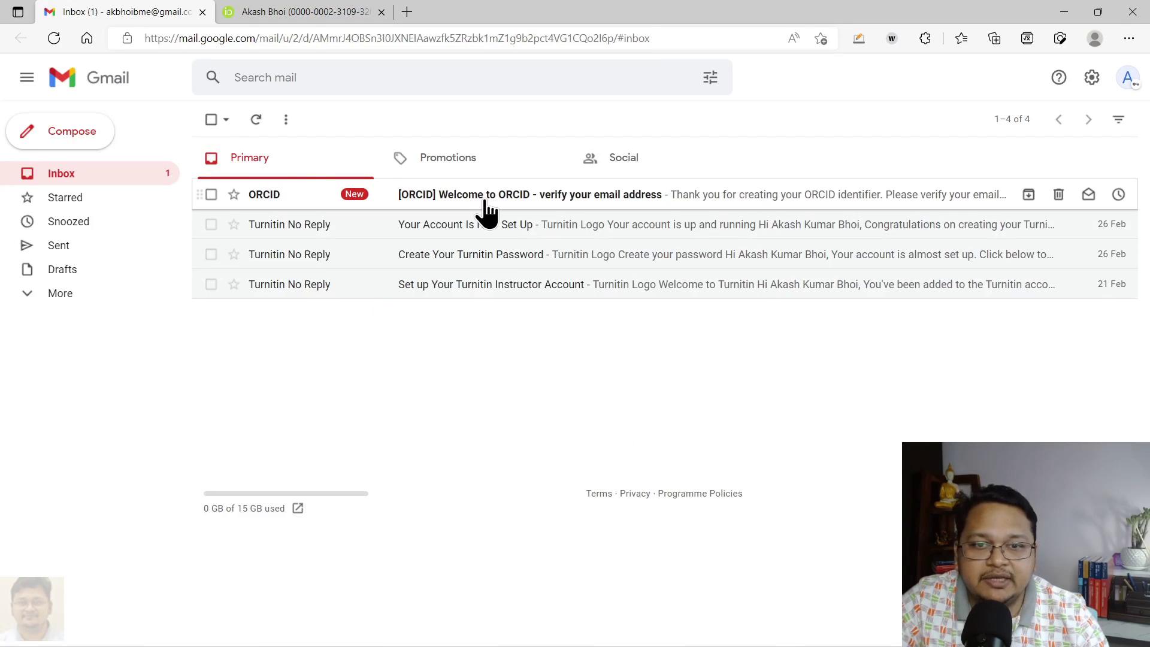
left_click(484, 196)
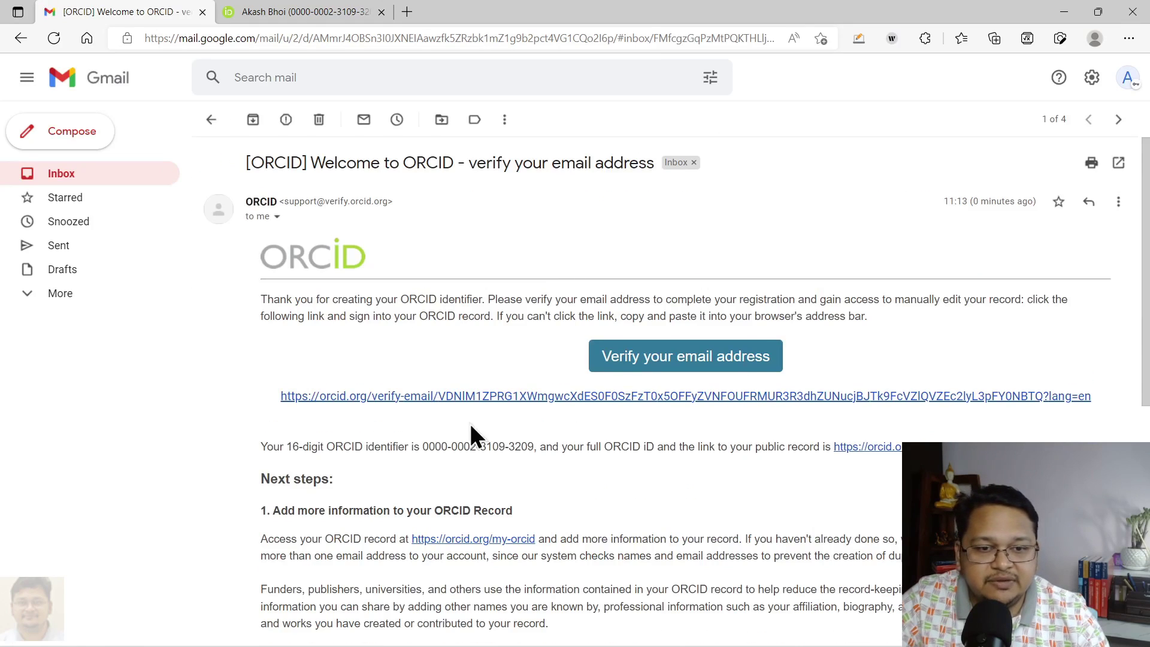
left_click(660, 360)
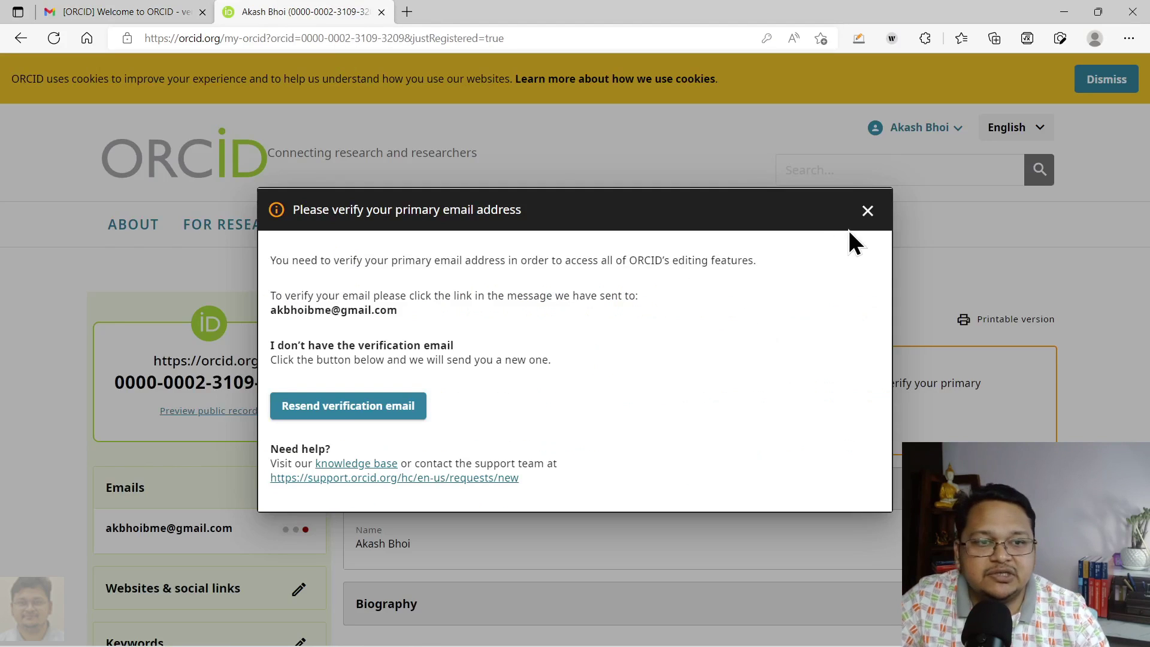
Dismiss the verify-email reminder and highlight the newly assigned ORCID iD
left_click(867, 212)
scroll(749, 364, "down", 2)
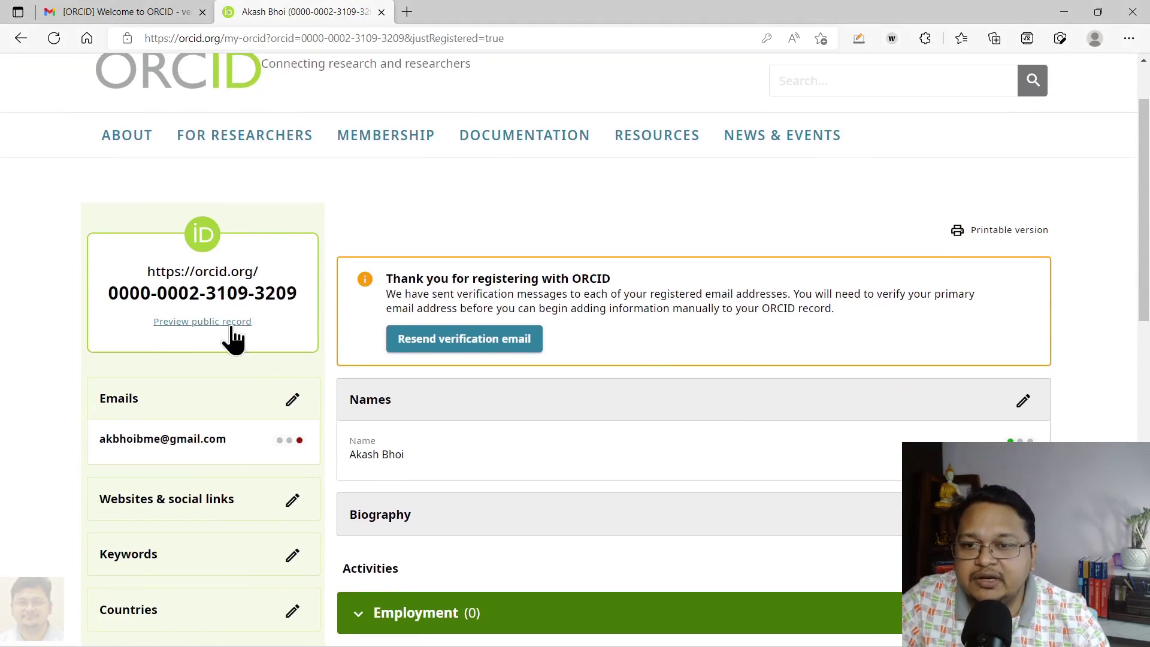
left_click_drag(111, 290, 306, 297)
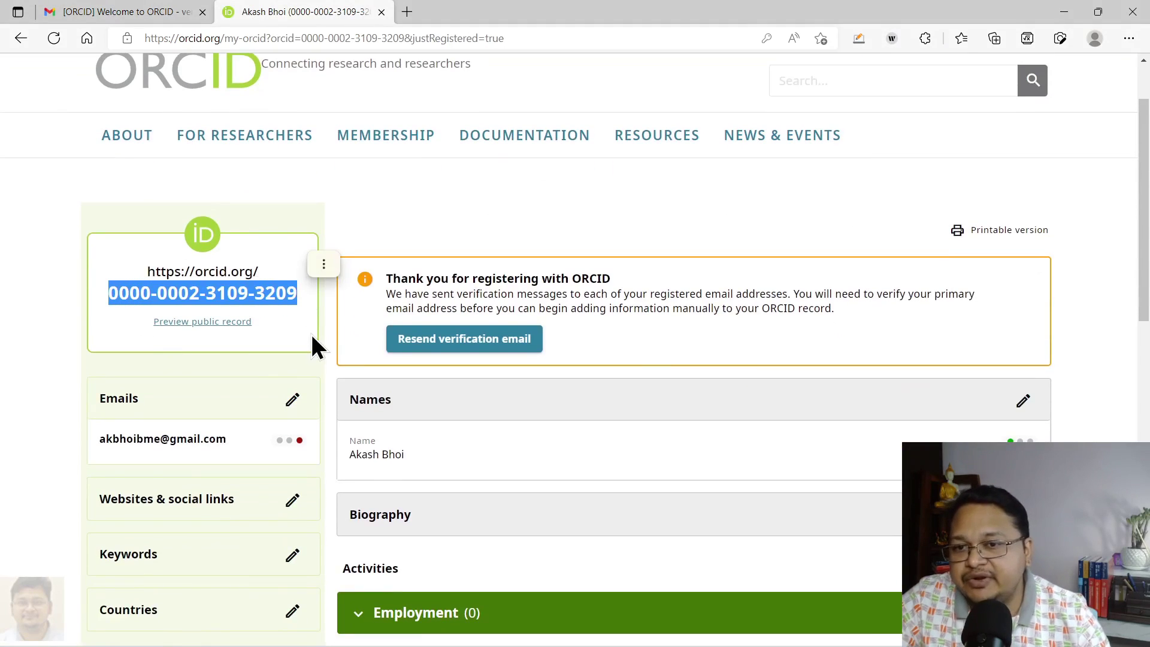
left_click(86, 12)
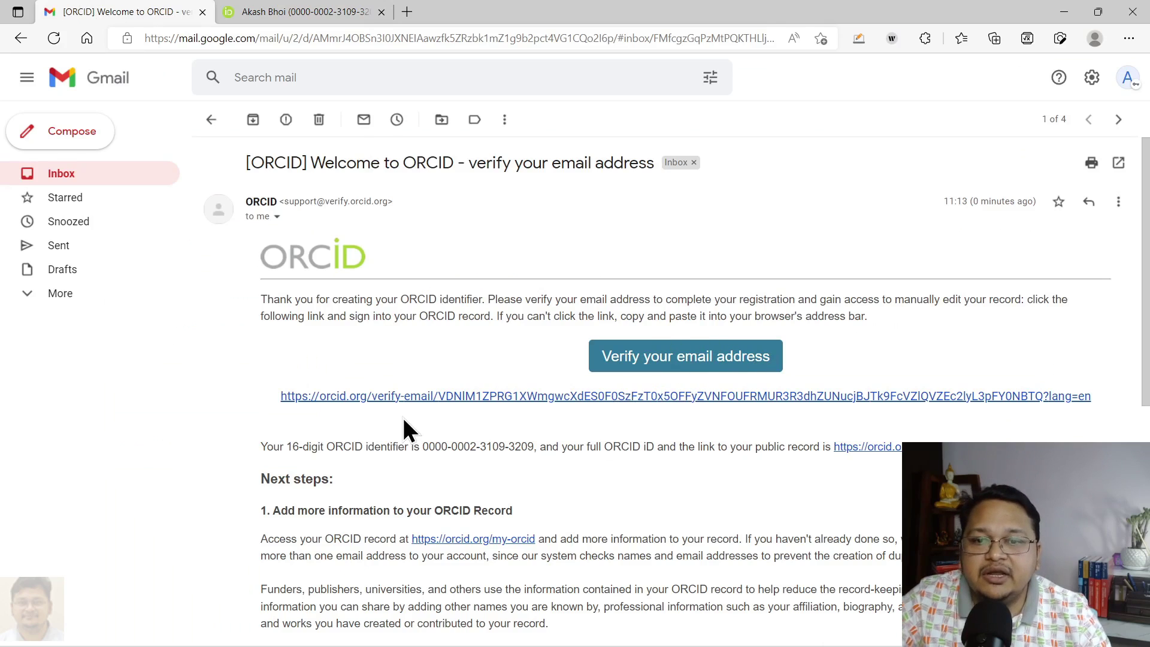
left_click(299, 12)
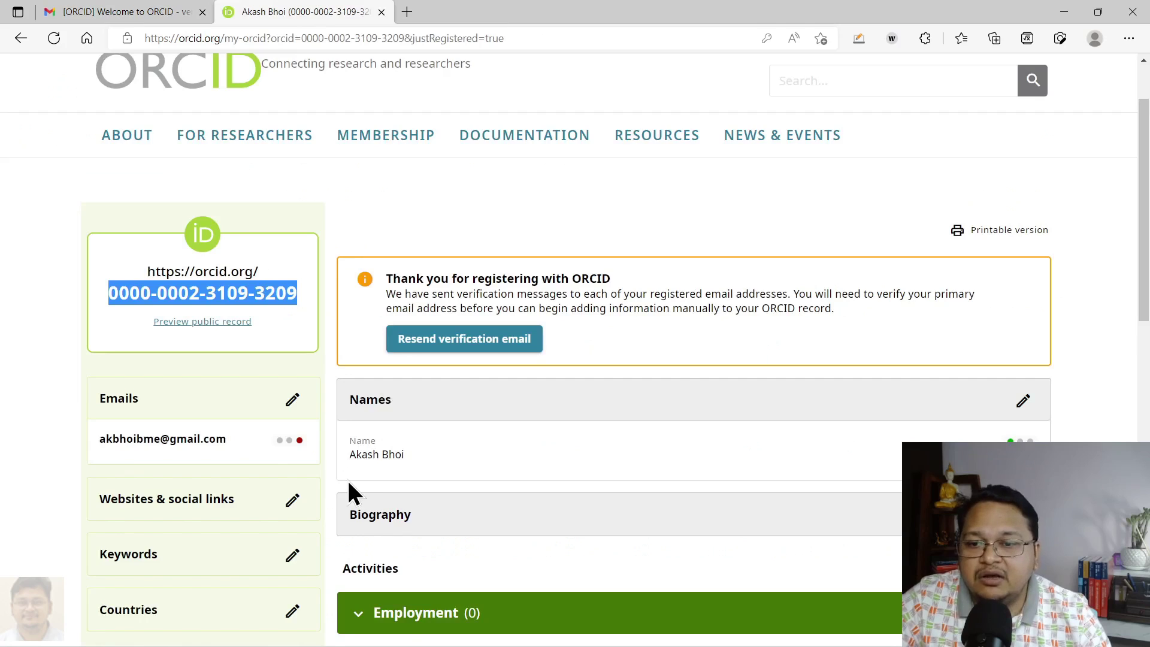
Scroll through the new record to see the empty Employment, Funding and Works sections
scroll(347, 478, "down", 2)
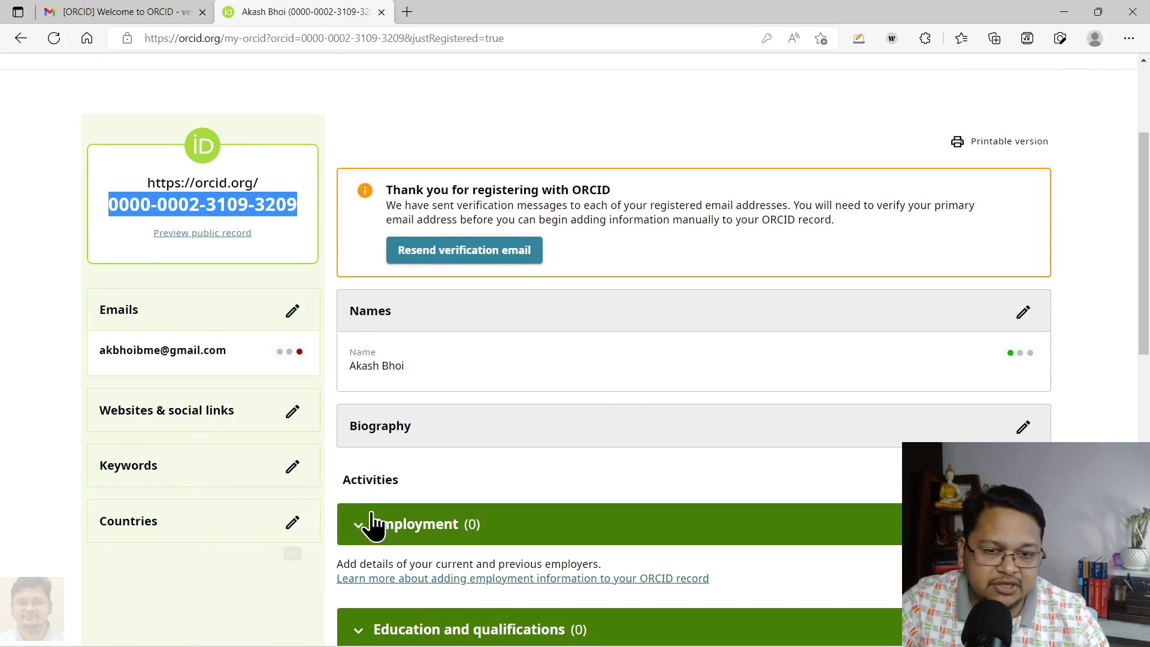
scroll(616, 405, "down", 7)
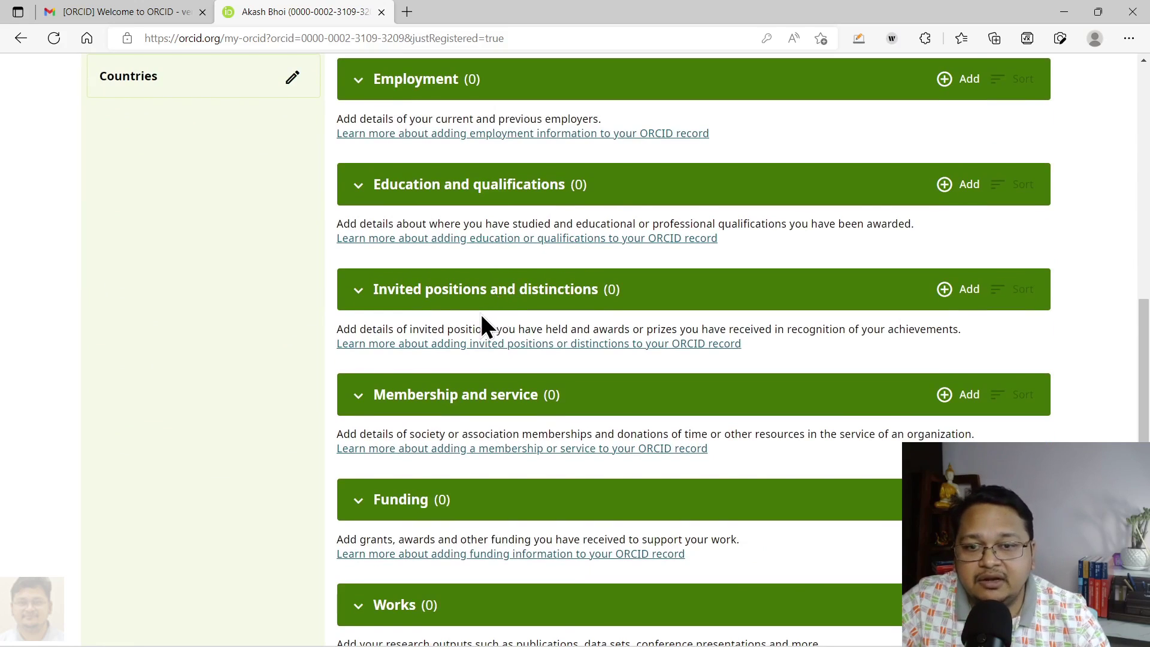
scroll(481, 314, "down", 2)
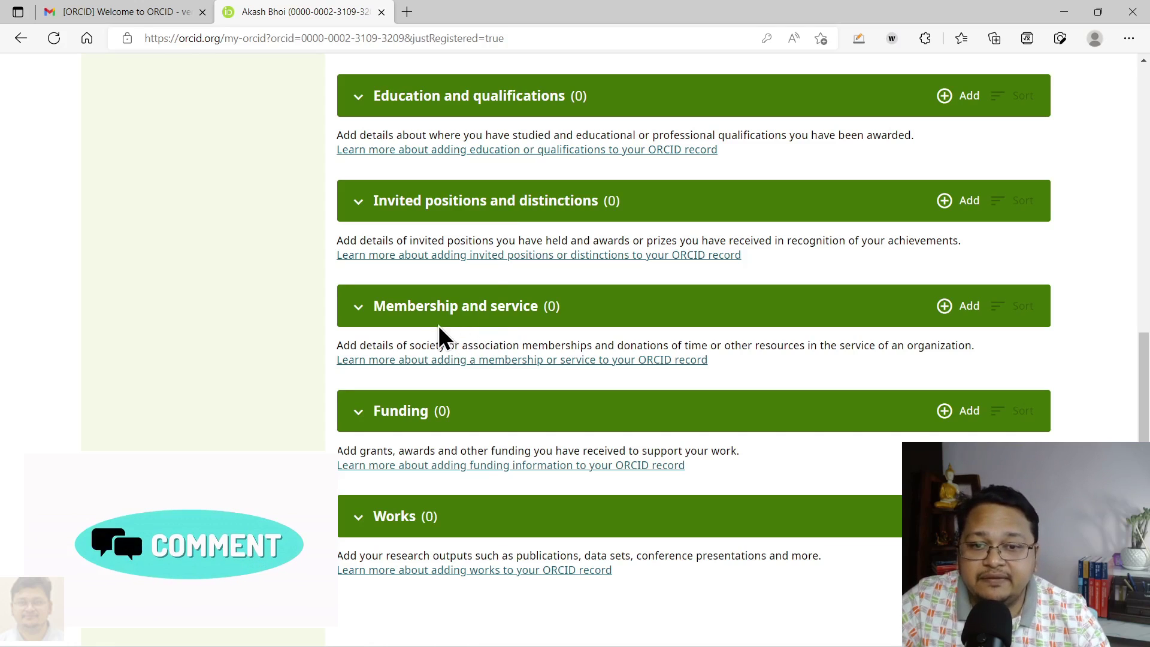
scroll(516, 326, "down", 3)
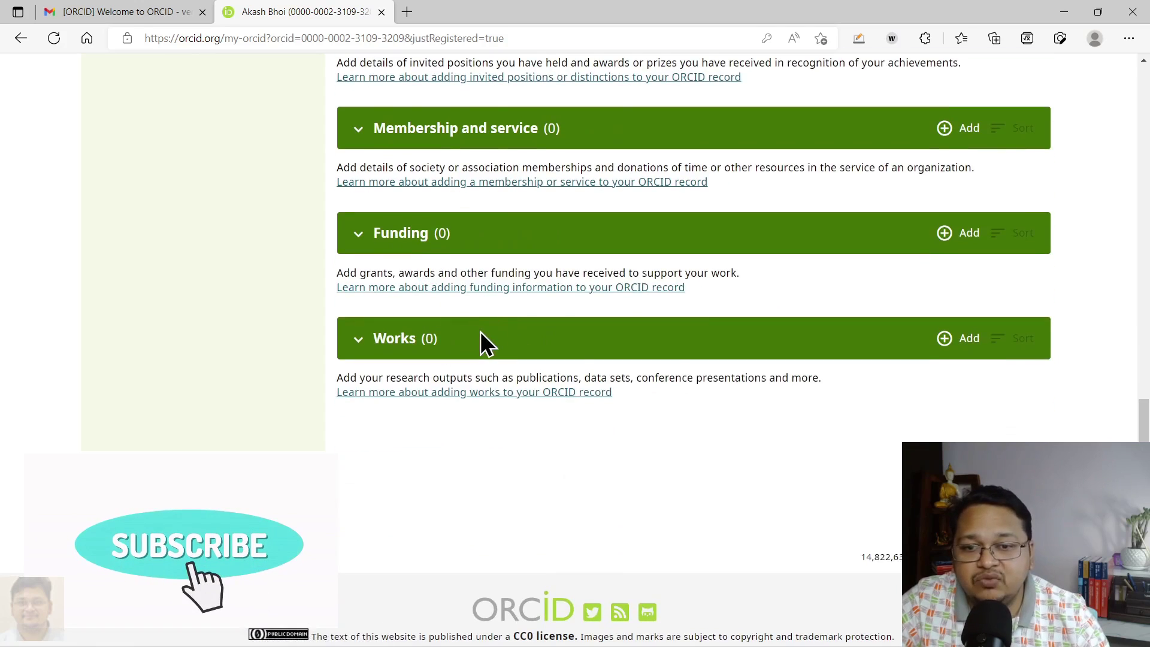
scroll(625, 365, "up", 15)
scroll(625, 368, "down", 3)
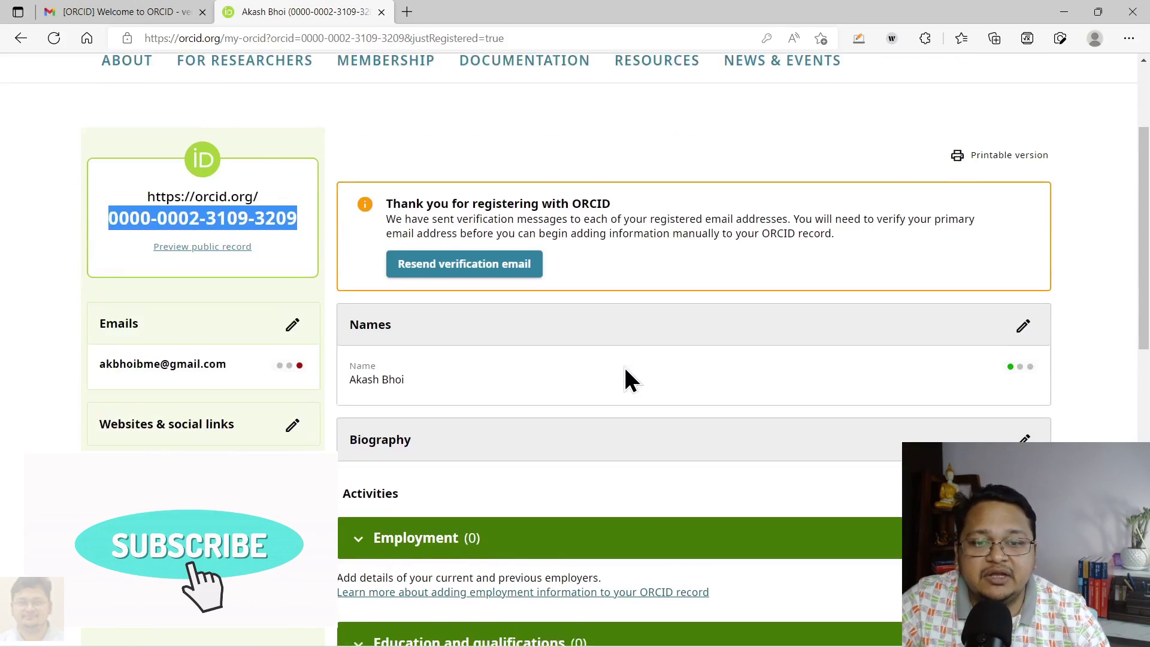
scroll(644, 409, "down", 13)
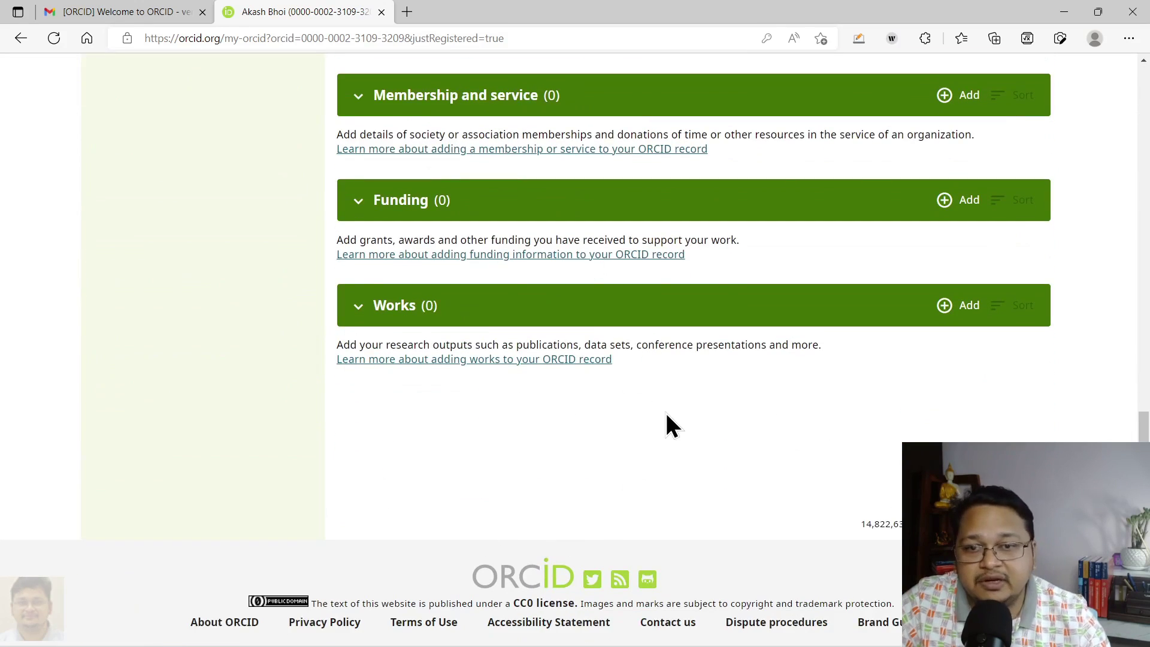
scroll(667, 414, "up", 15)
scroll(641, 429, "down", 2)
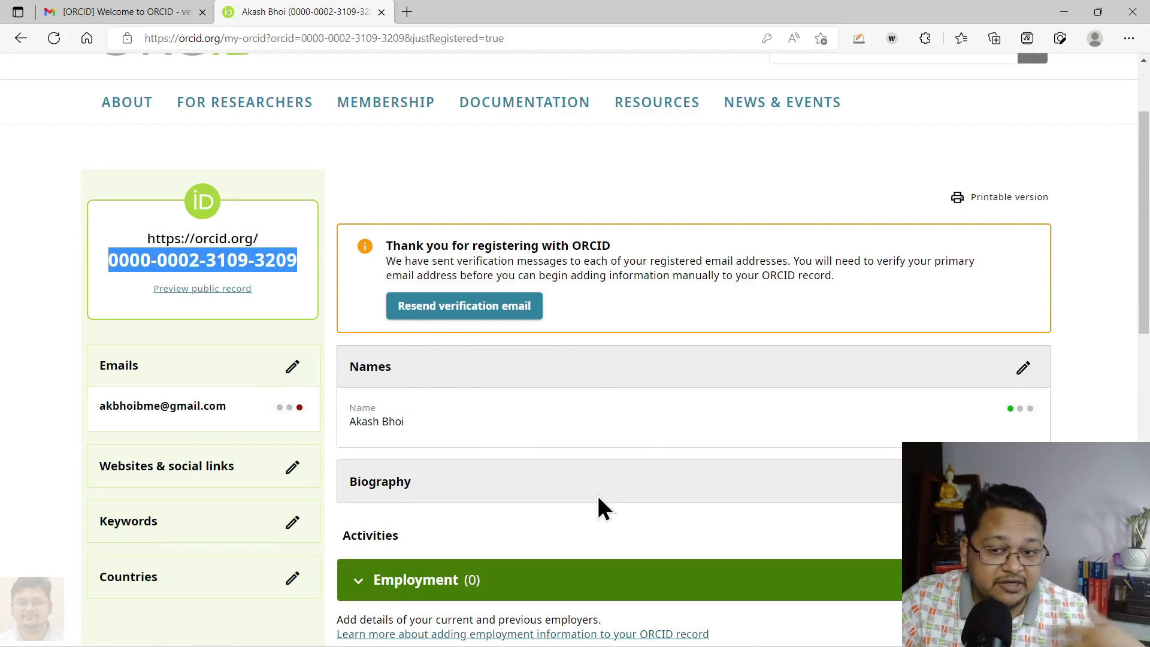
left_click(94, 265)
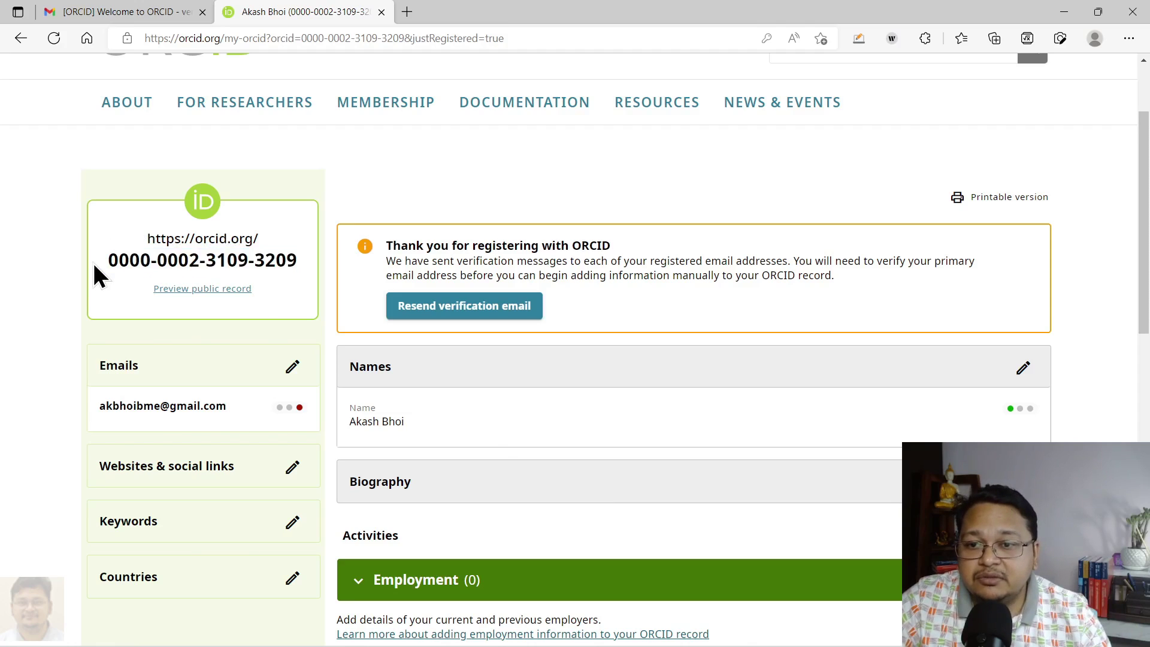
left_click_drag(111, 259, 298, 261)
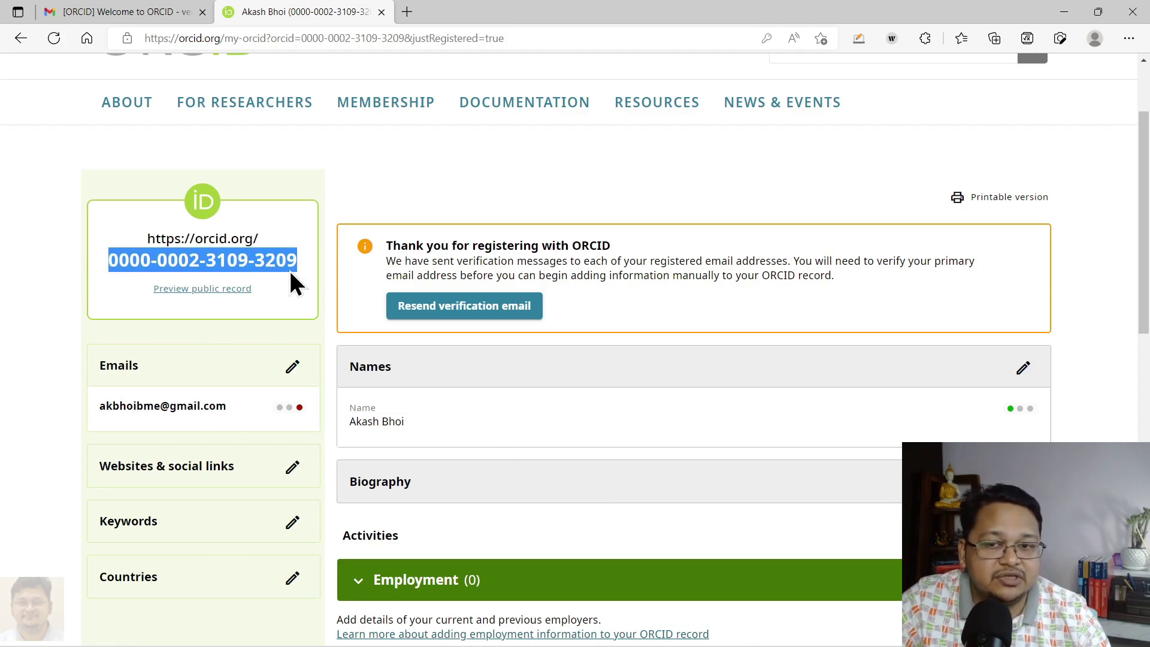
left_click(299, 265)
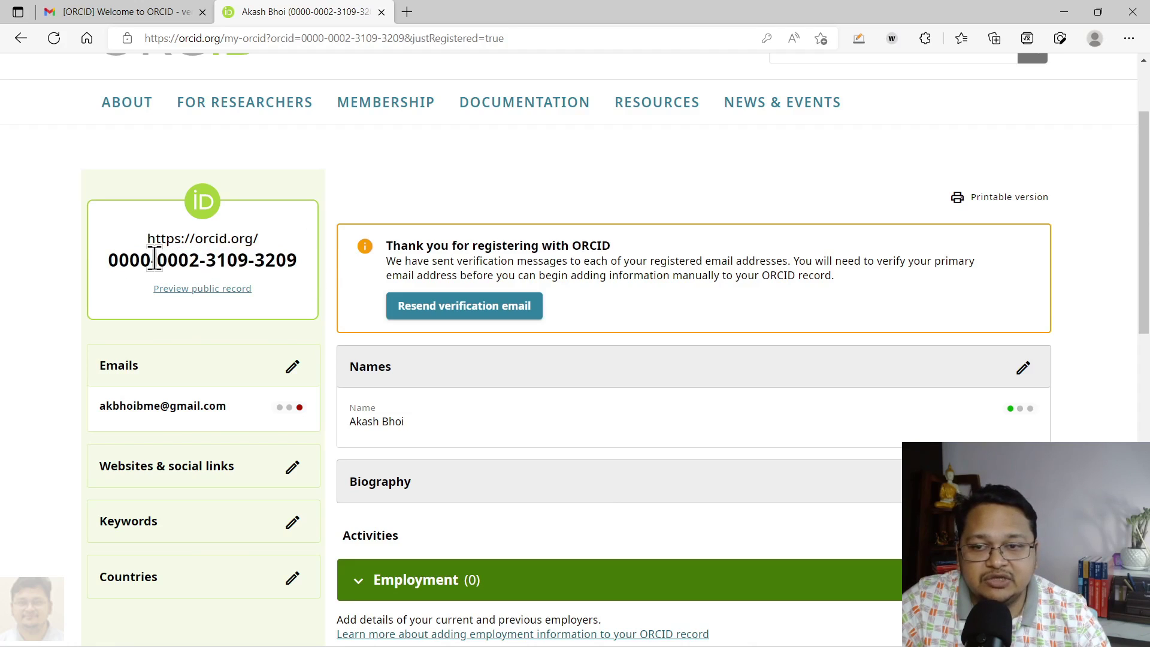
left_click_drag(156, 259, 102, 257)
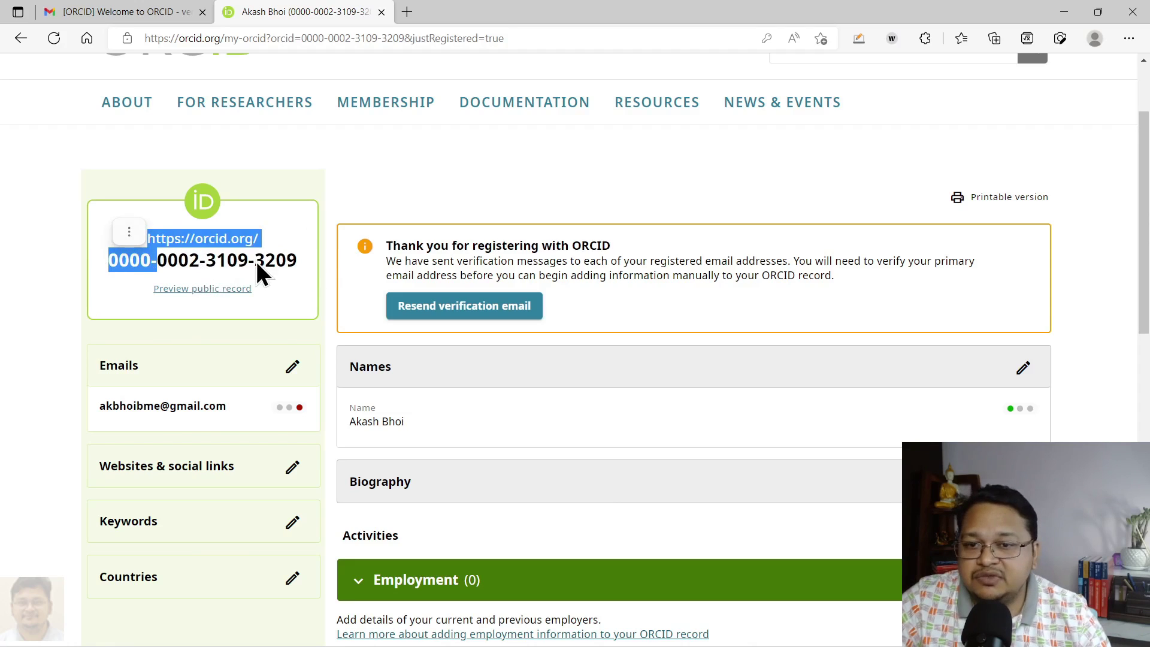
left_click_drag(305, 264, 112, 264)
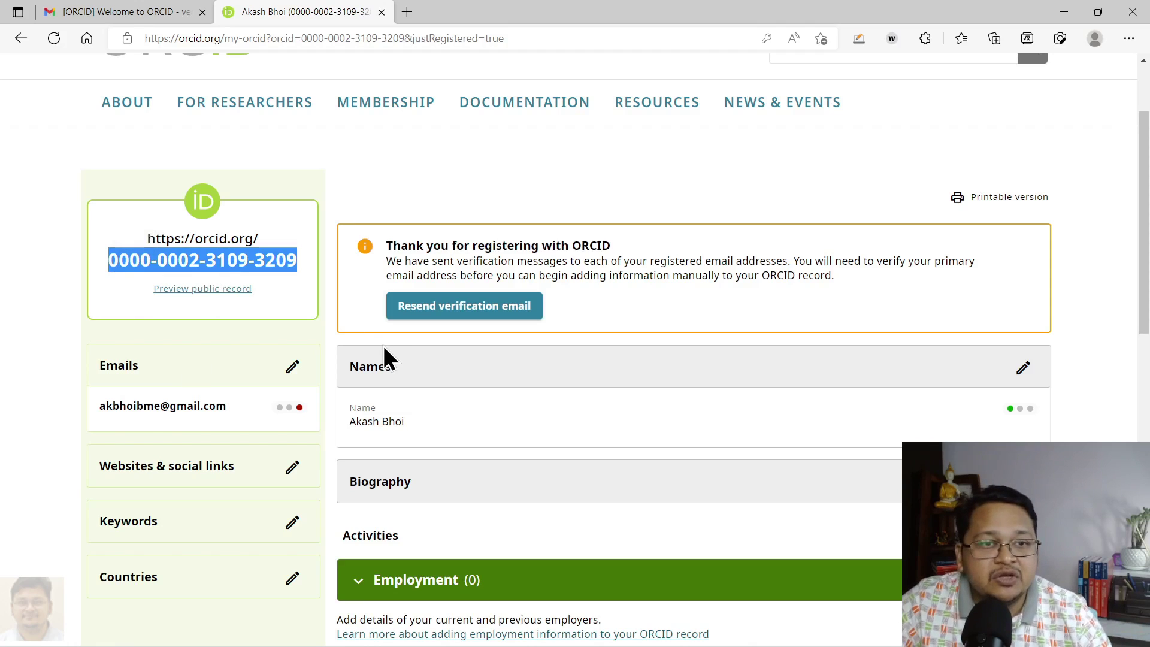
scroll(523, 327, "up", 2)
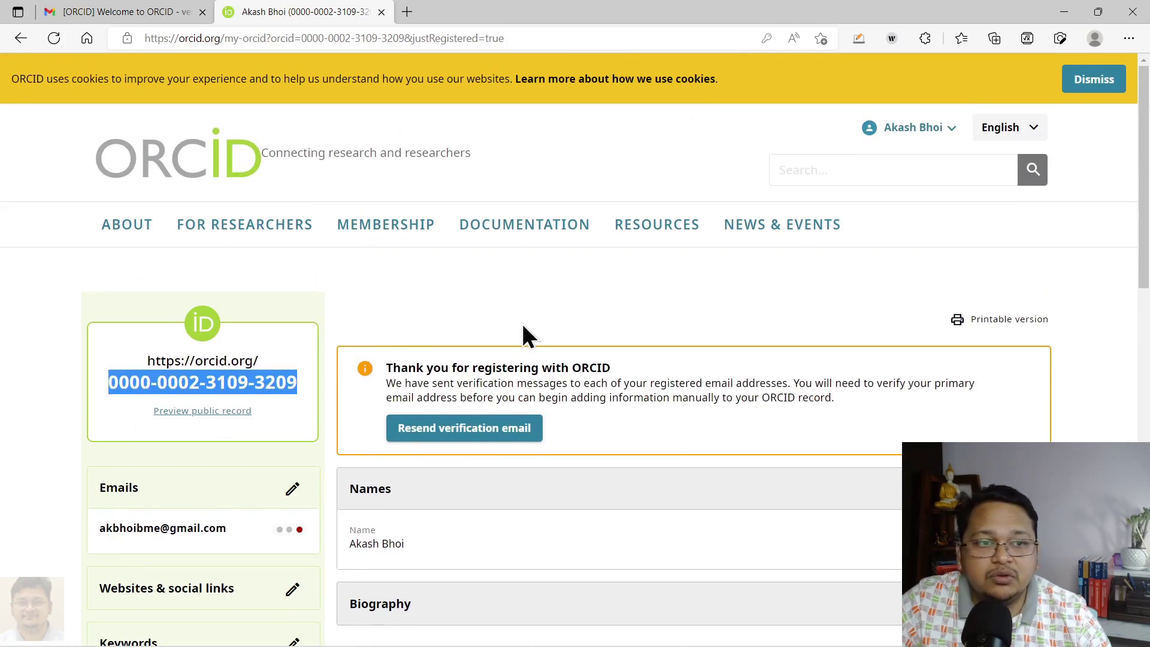
Log out of the new account and sign in to the established ORCID account
left_click(950, 129)
left_click(914, 351)
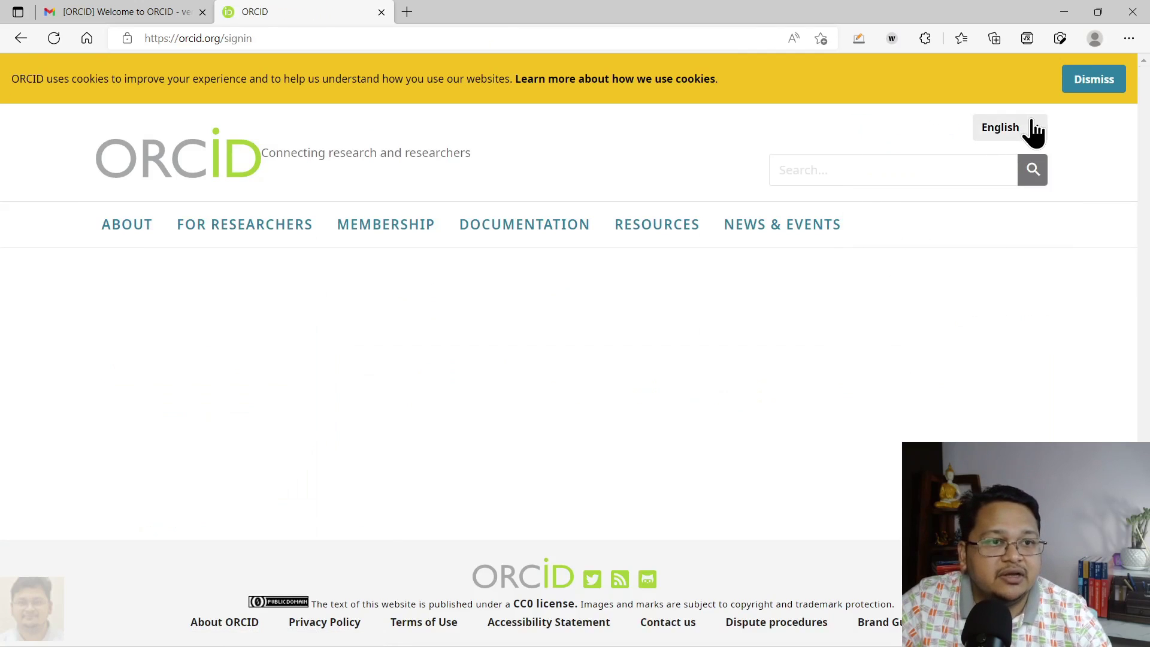
scroll(801, 356, "down", 3)
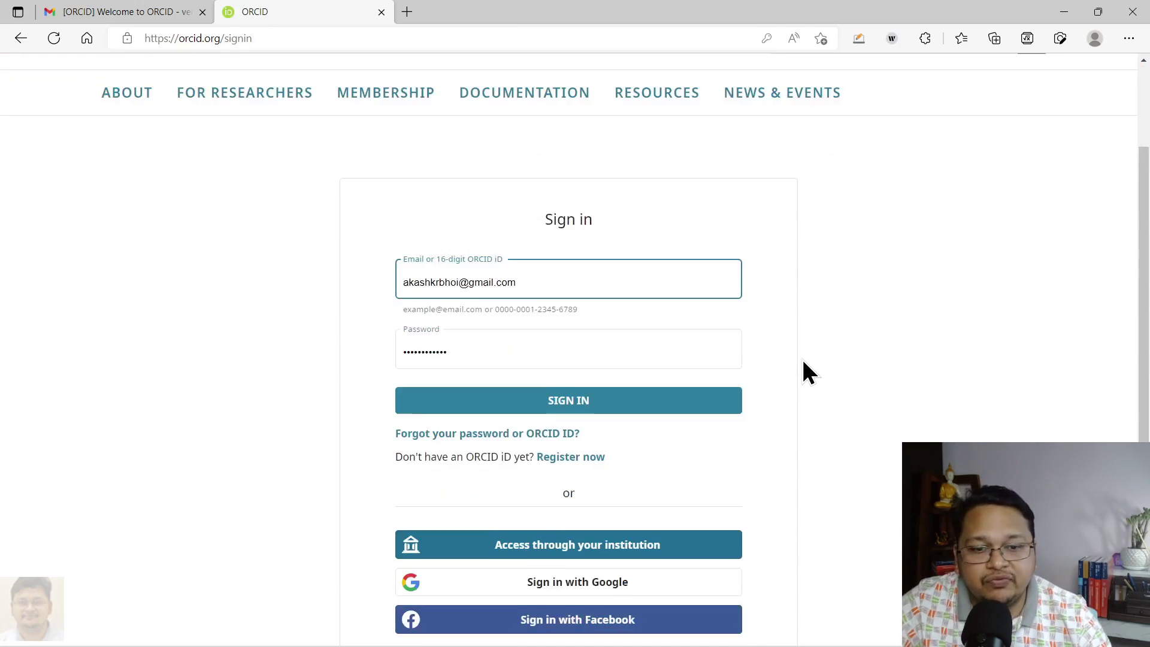
left_click(584, 352)
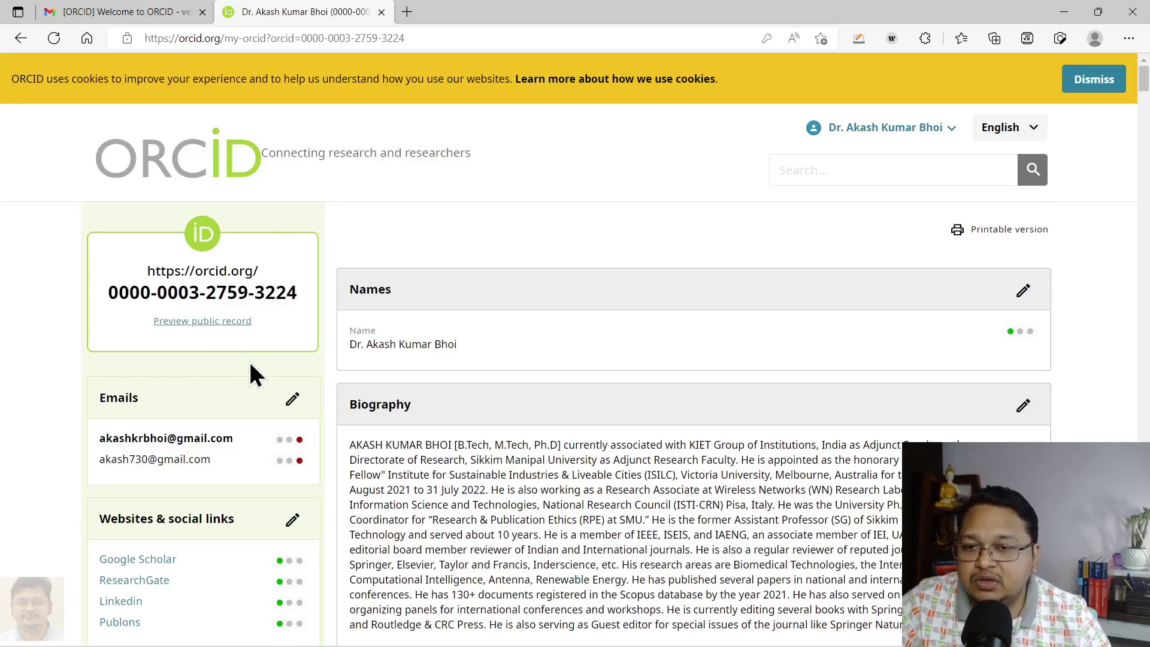
scroll(249, 360, "down", 3)
scroll(235, 347, "down", 4)
scroll(231, 347, "up", 3)
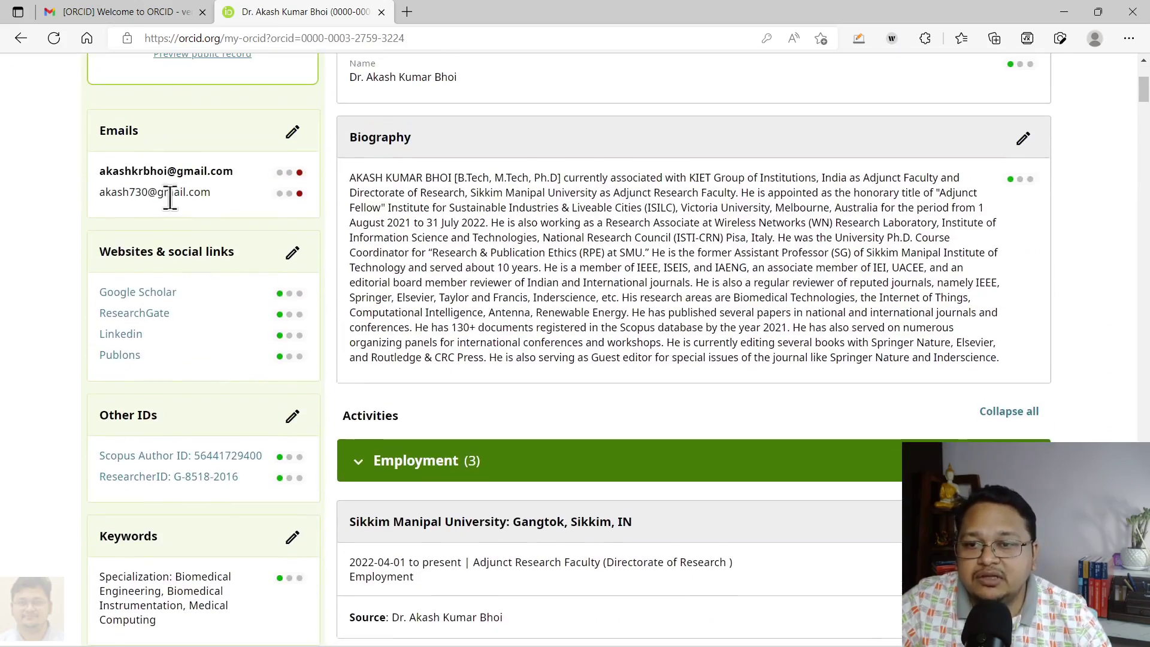
scroll(135, 389, "down", 4)
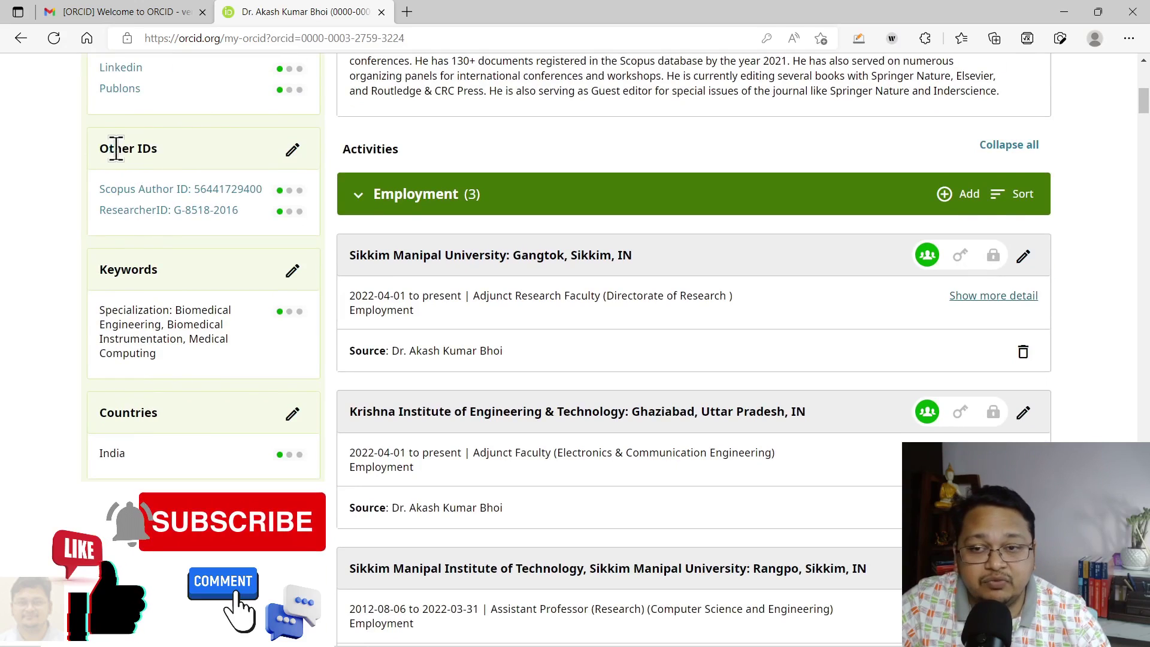
left_click_drag(109, 149, 180, 168)
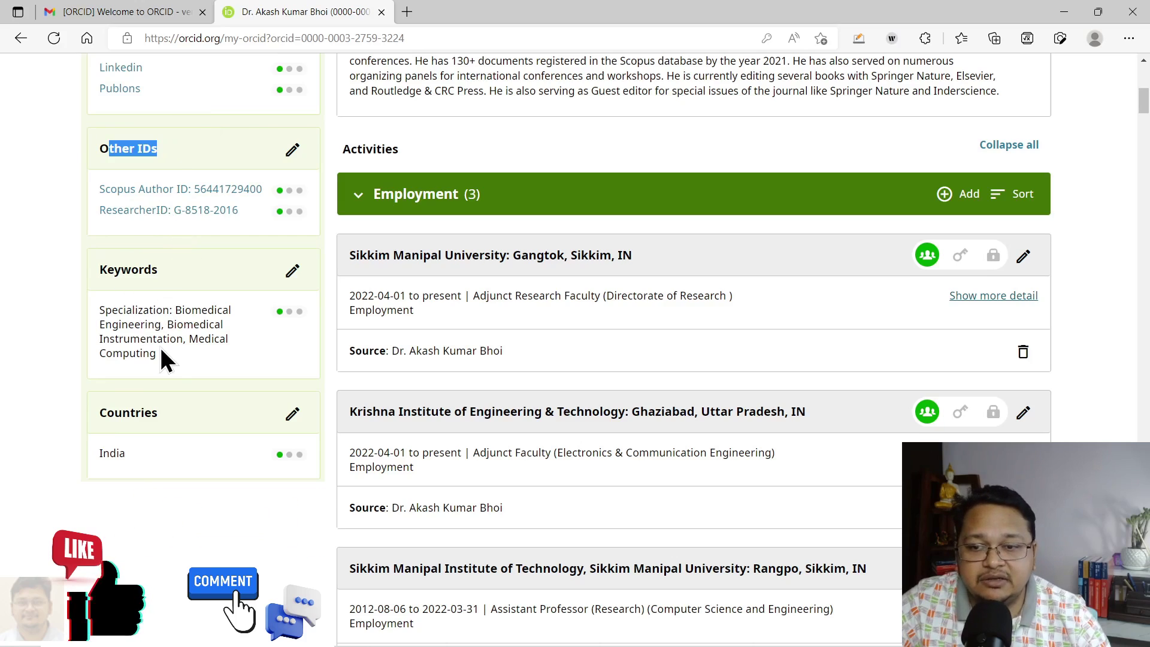
scroll(311, 359, "down", 1)
scroll(779, 308, "up", 7)
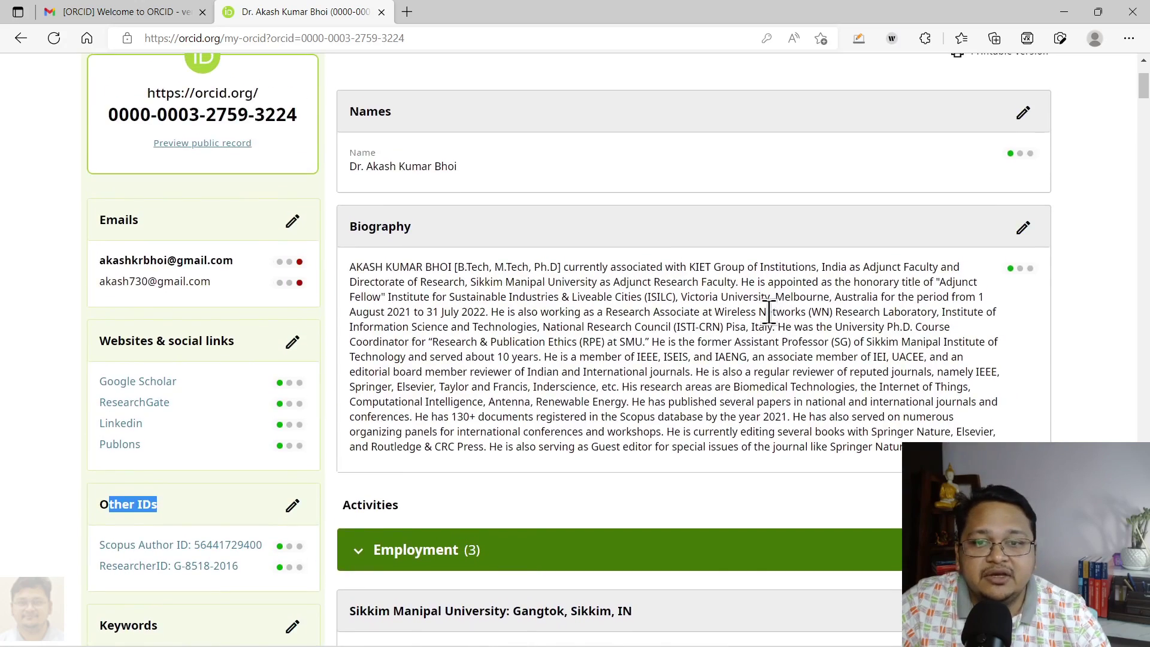
scroll(770, 324, "up", 3)
scroll(755, 317, "down", 15)
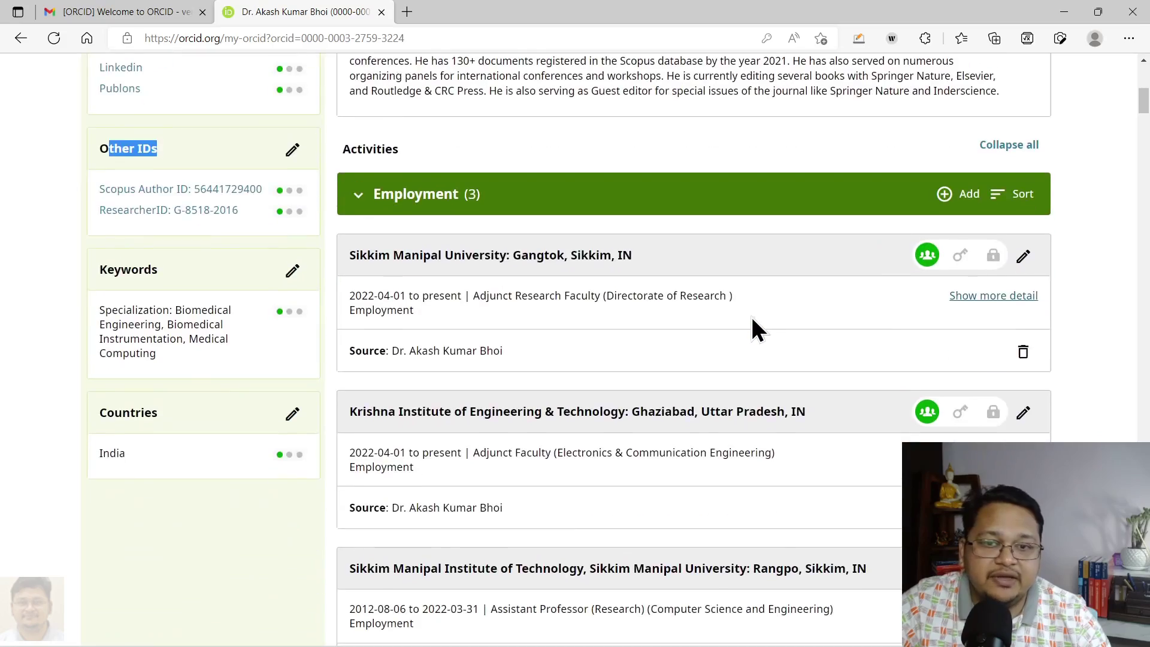
scroll(679, 292, "down", 20)
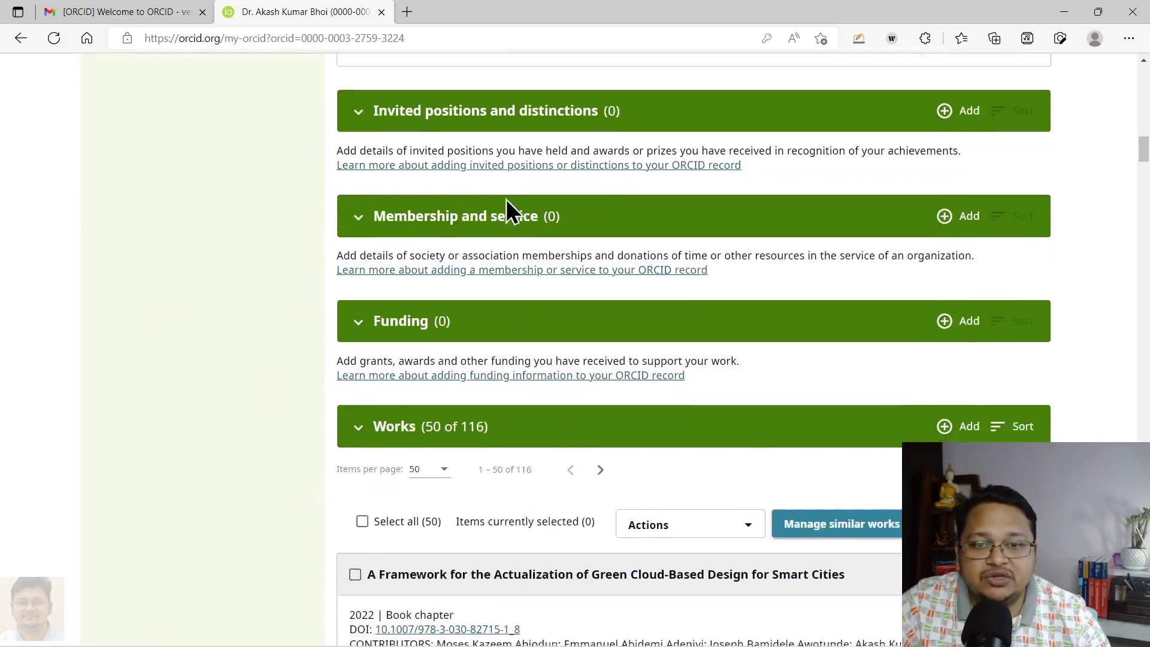
scroll(506, 198, "down", 20)
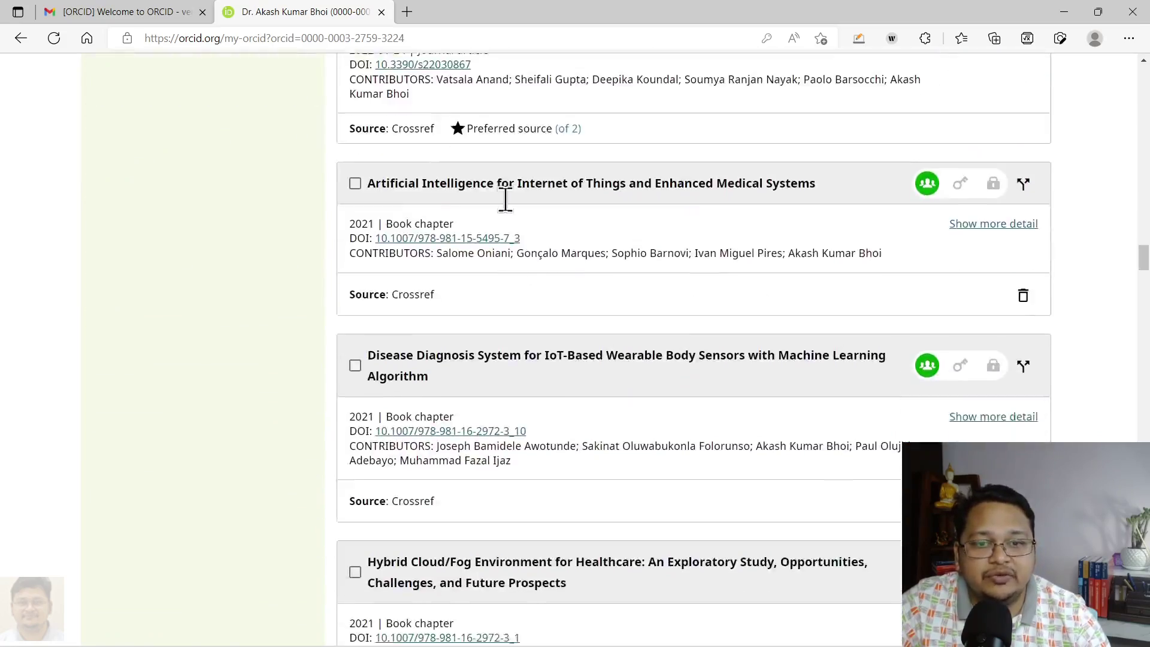
scroll(505, 197, "up", 17)
scroll(1142, 337, "up", 15)
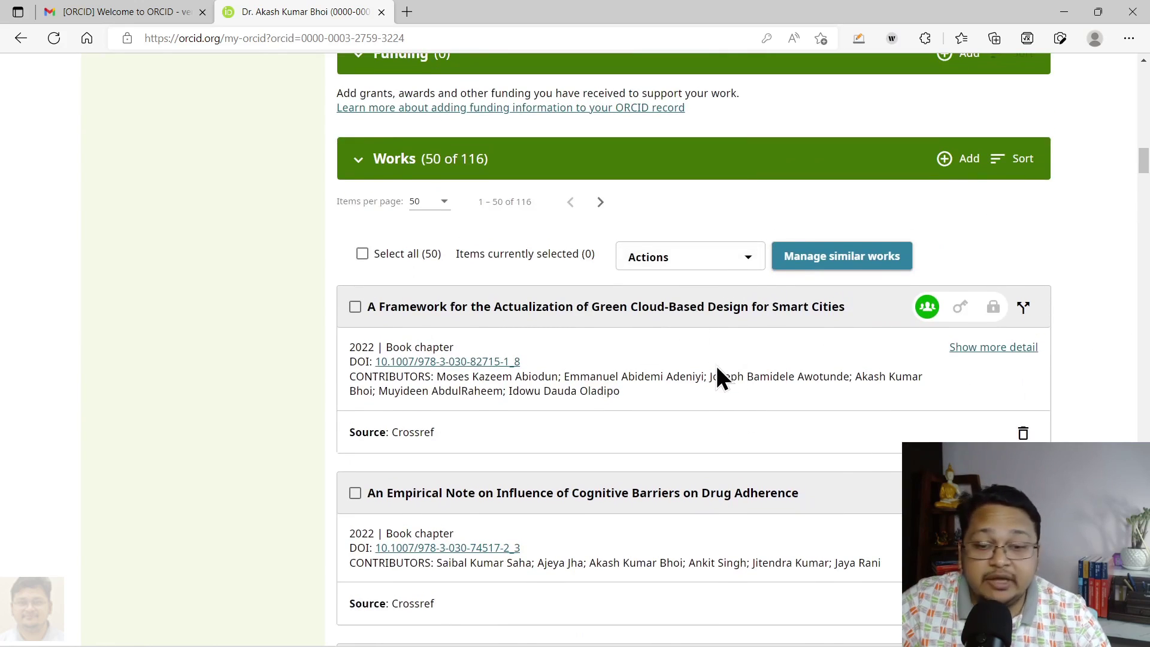
scroll(718, 369, "down", 12)
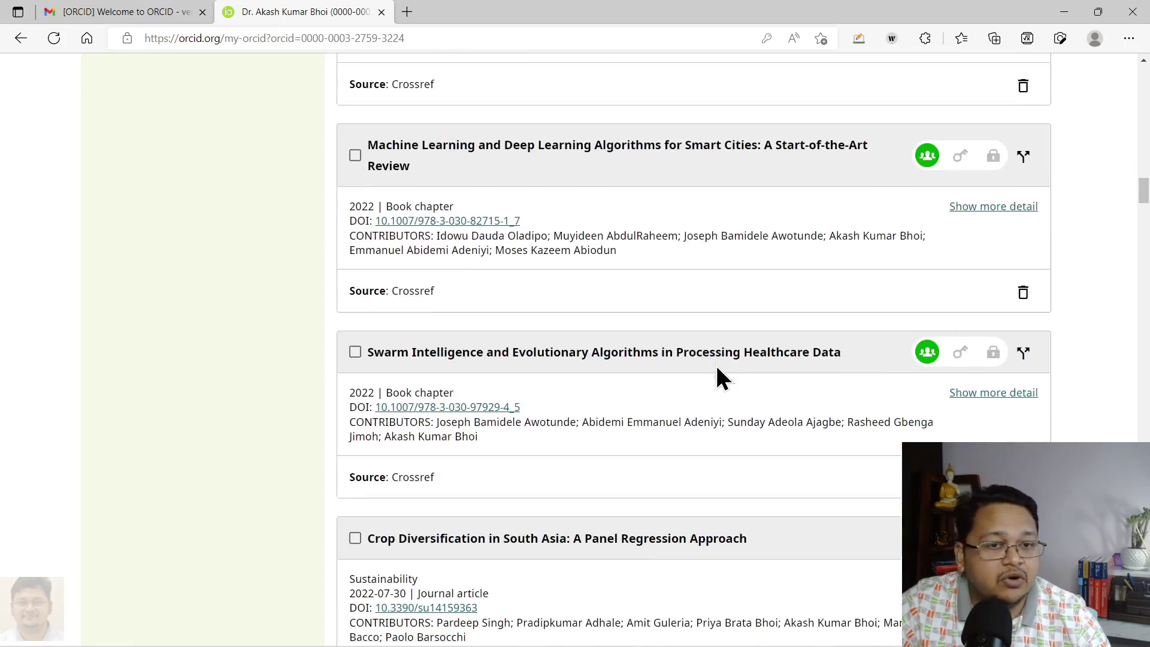
scroll(716, 367, "down", 6)
scroll(716, 367, "down", 16)
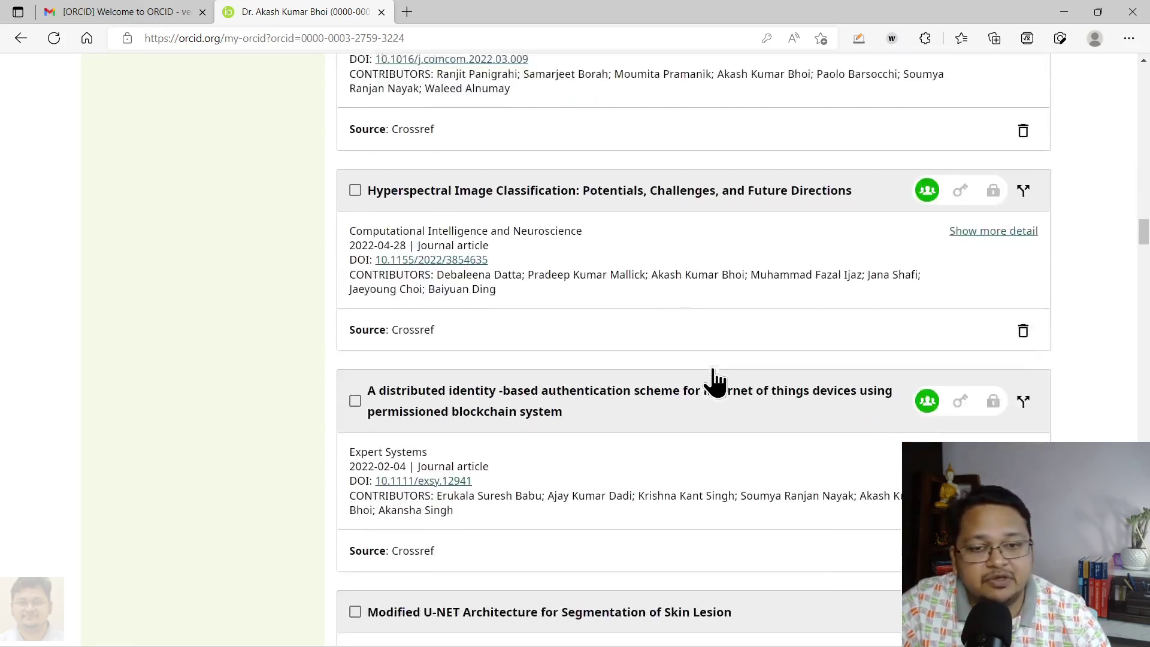
scroll(717, 384, "down", 20)
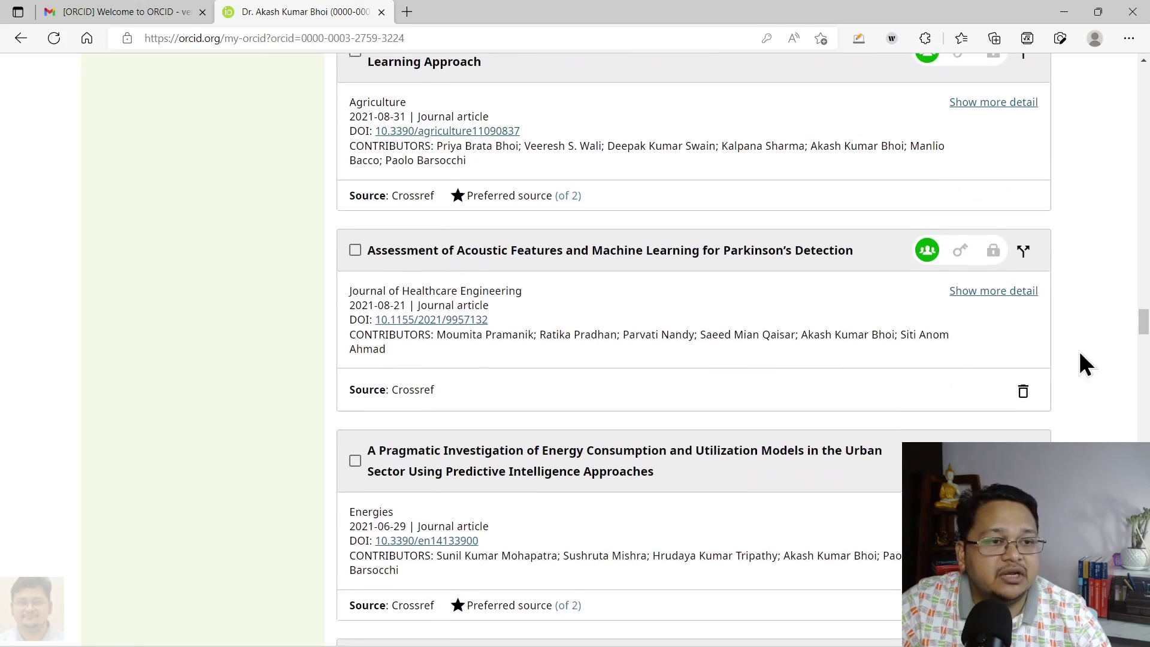
left_click_drag(1143, 324, 1144, 461)
scroll(694, 348, "down", 10)
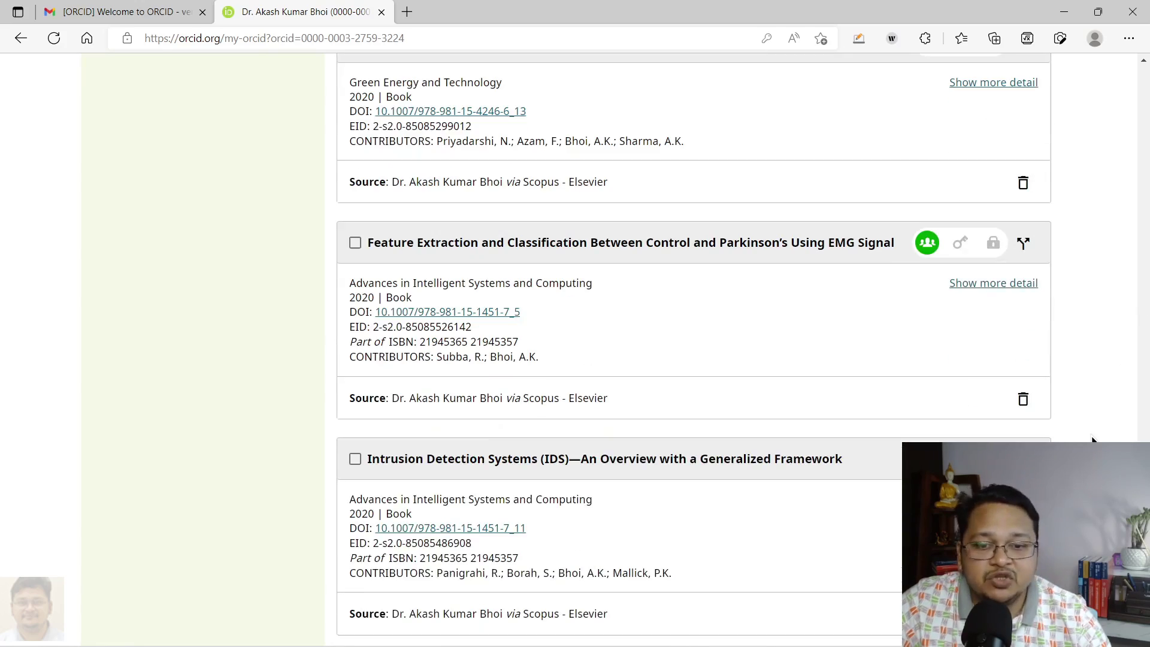
scroll(1092, 440, "down", 15)
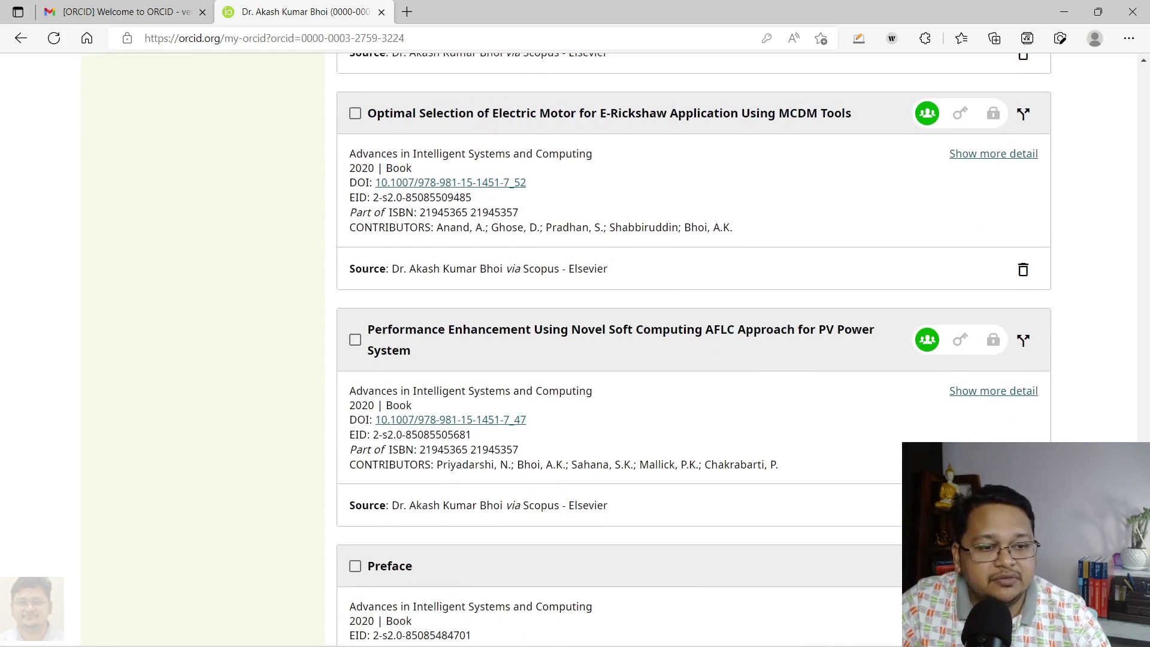
scroll(693, 348, "down", 15)
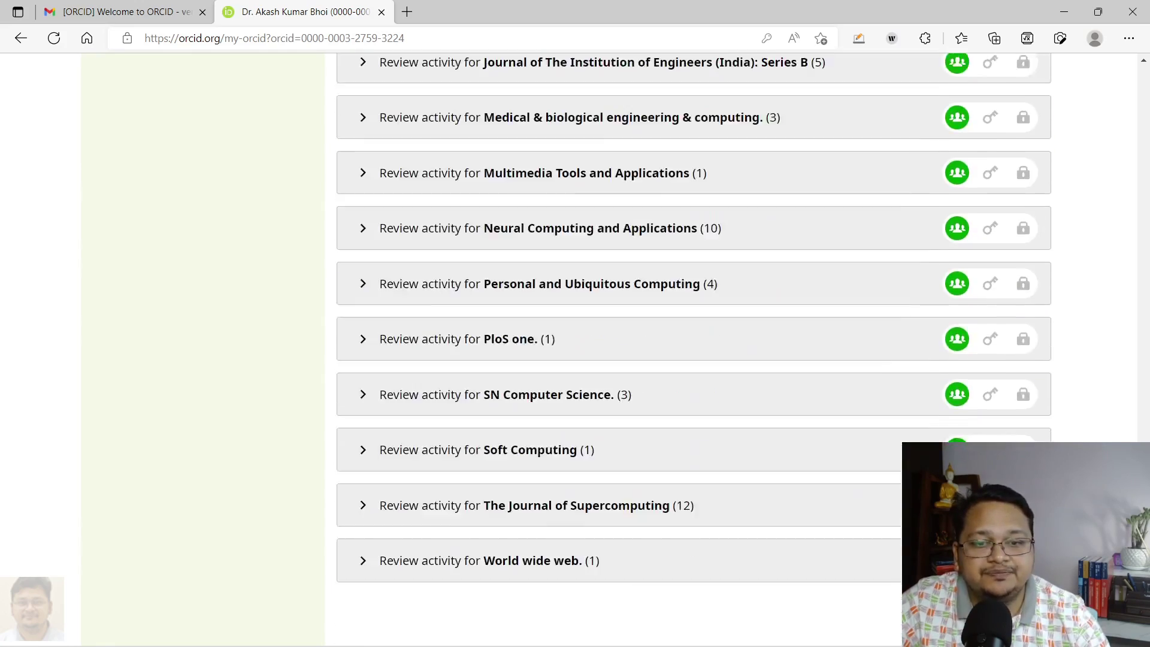
scroll(694, 347, "up", 5)
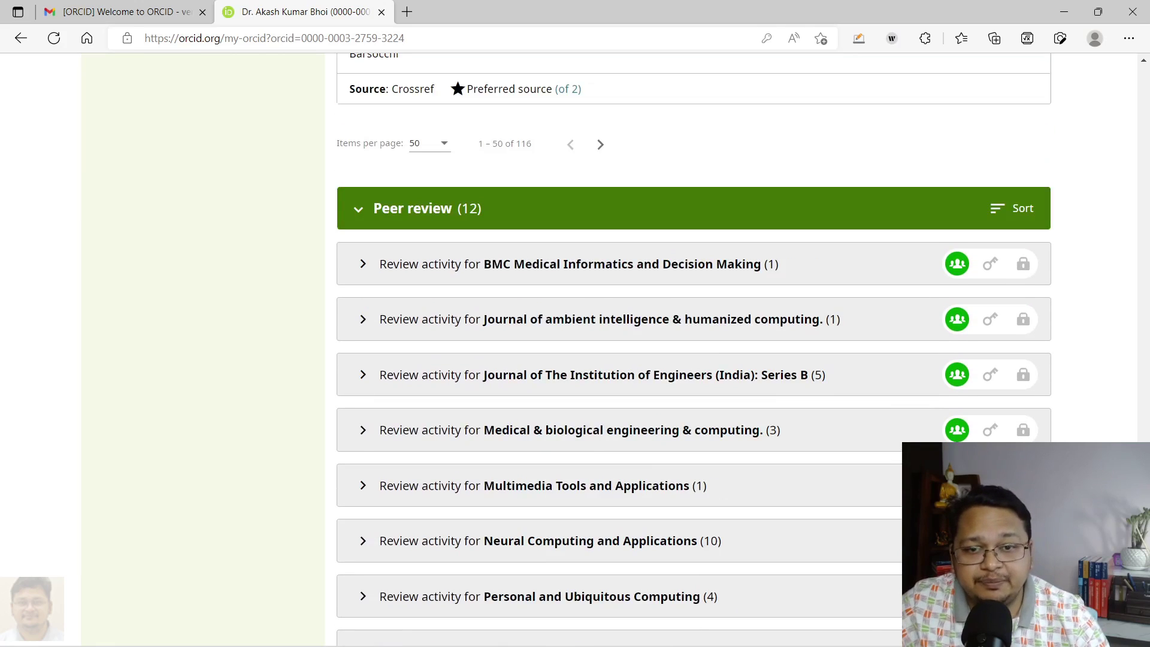
scroll(694, 348, "down", 6)
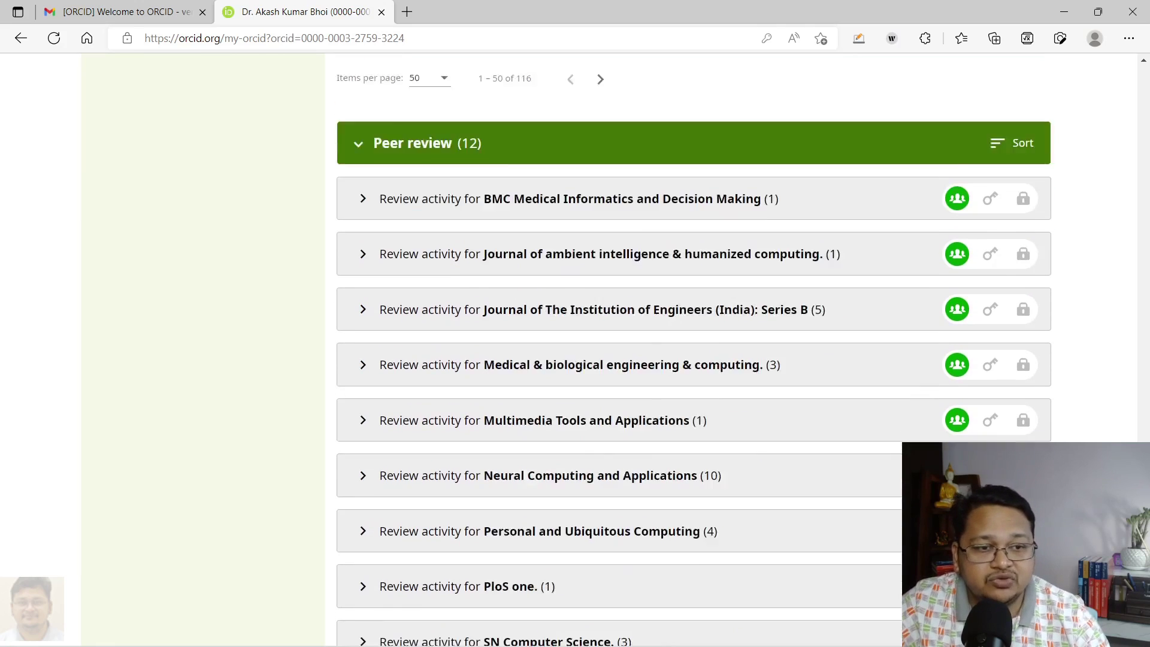
key("Home")
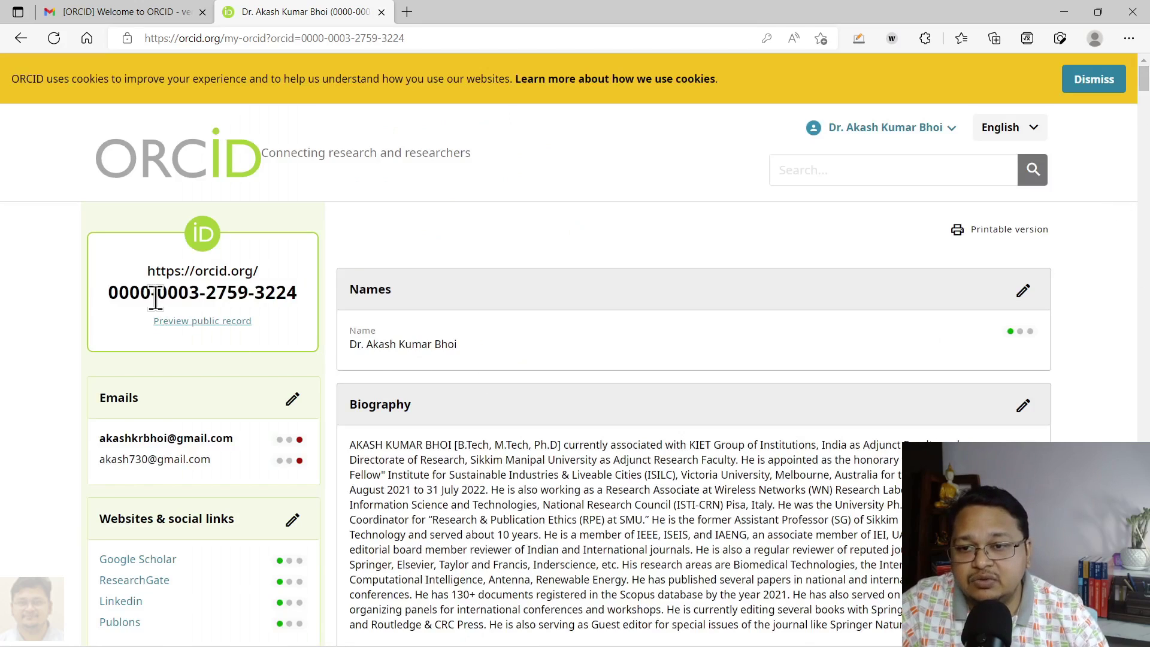
left_click_drag(111, 294, 295, 293)
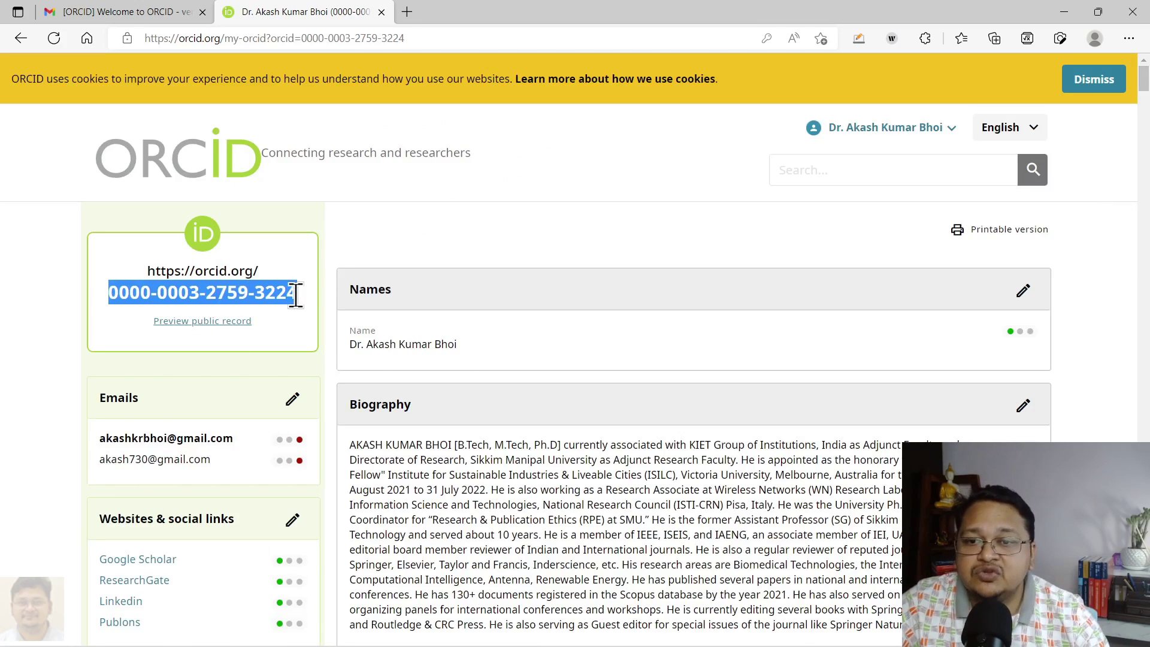